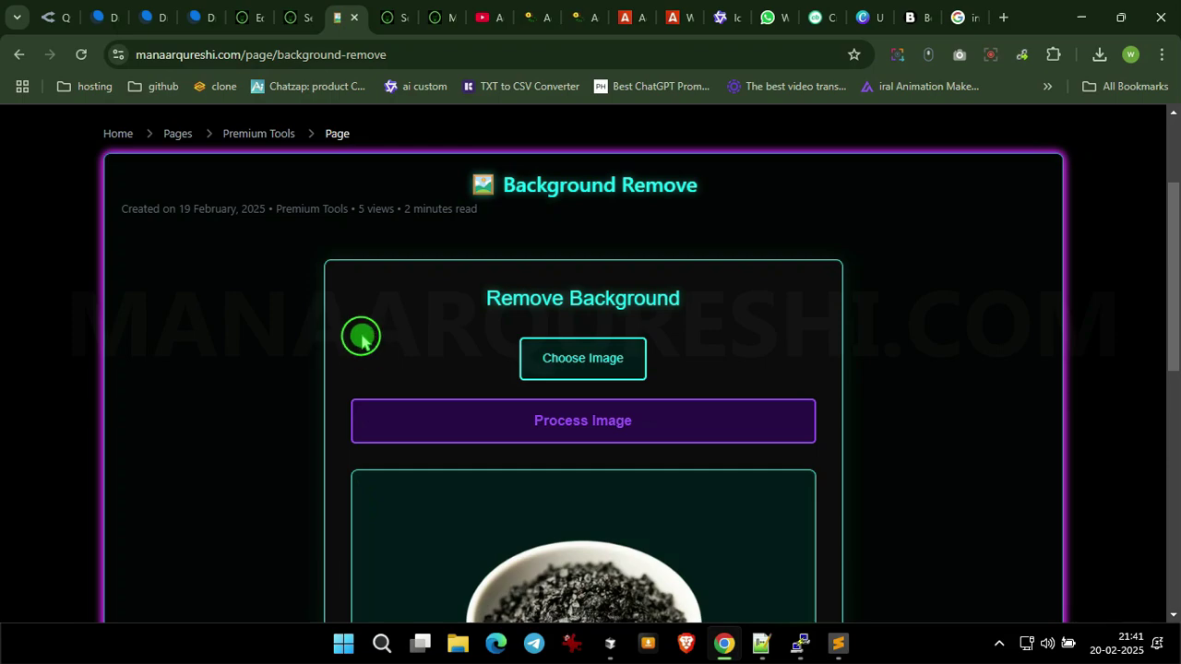
Step: Download the processed bowl image with its background removed
scroll(362, 340, down, 2)
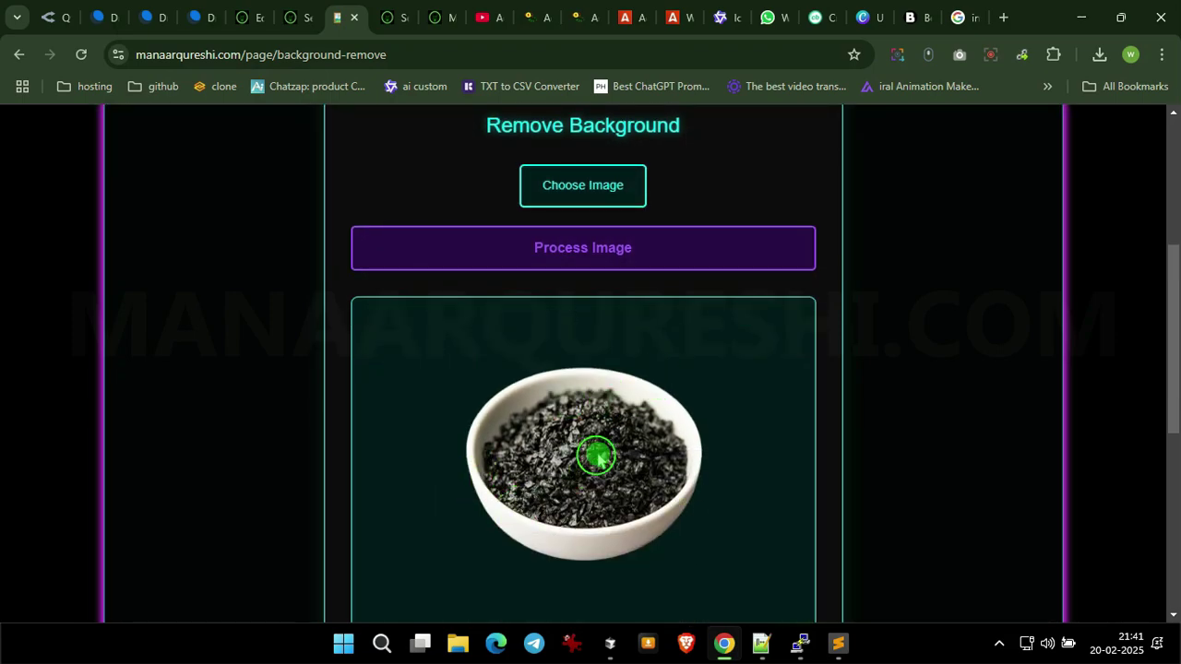
scroll(636, 469, down, 2)
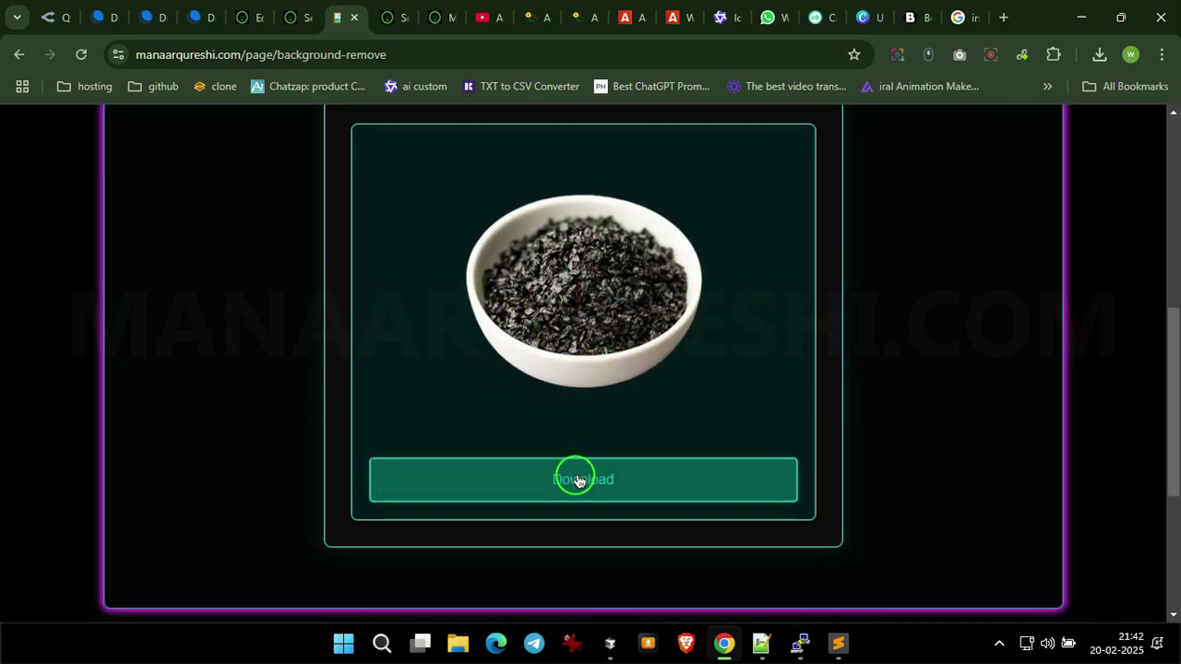
click(579, 484)
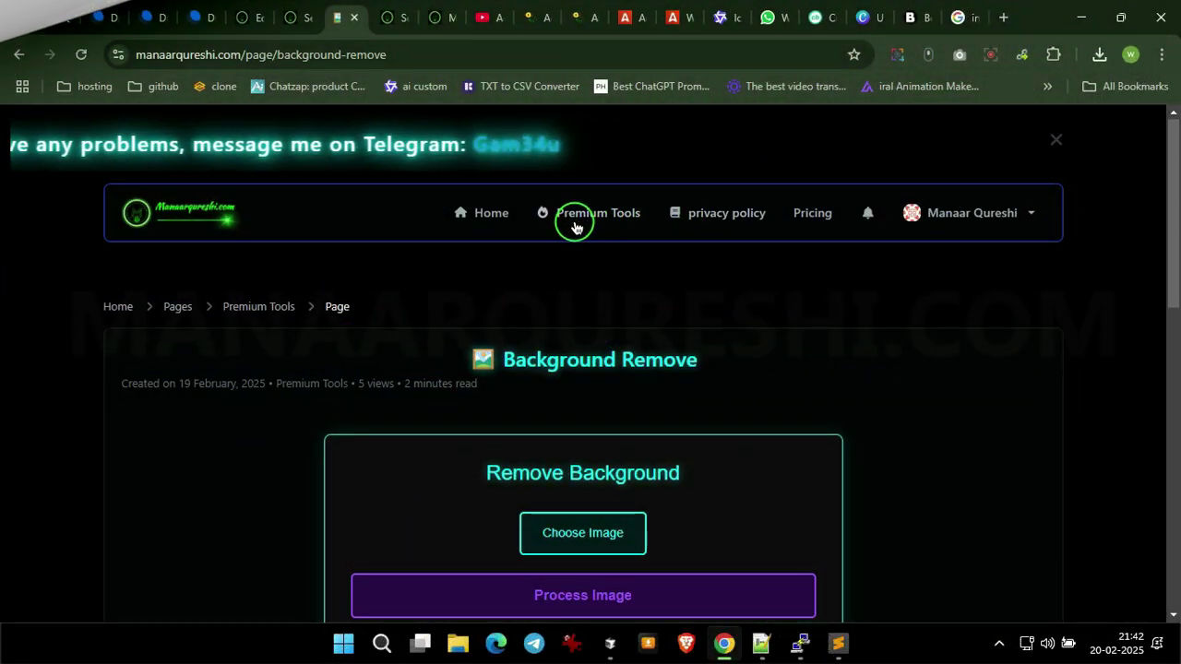
Step: Go to the premium tools list and open the Free PDF Tools page with the PDF to Word converter
click(576, 226)
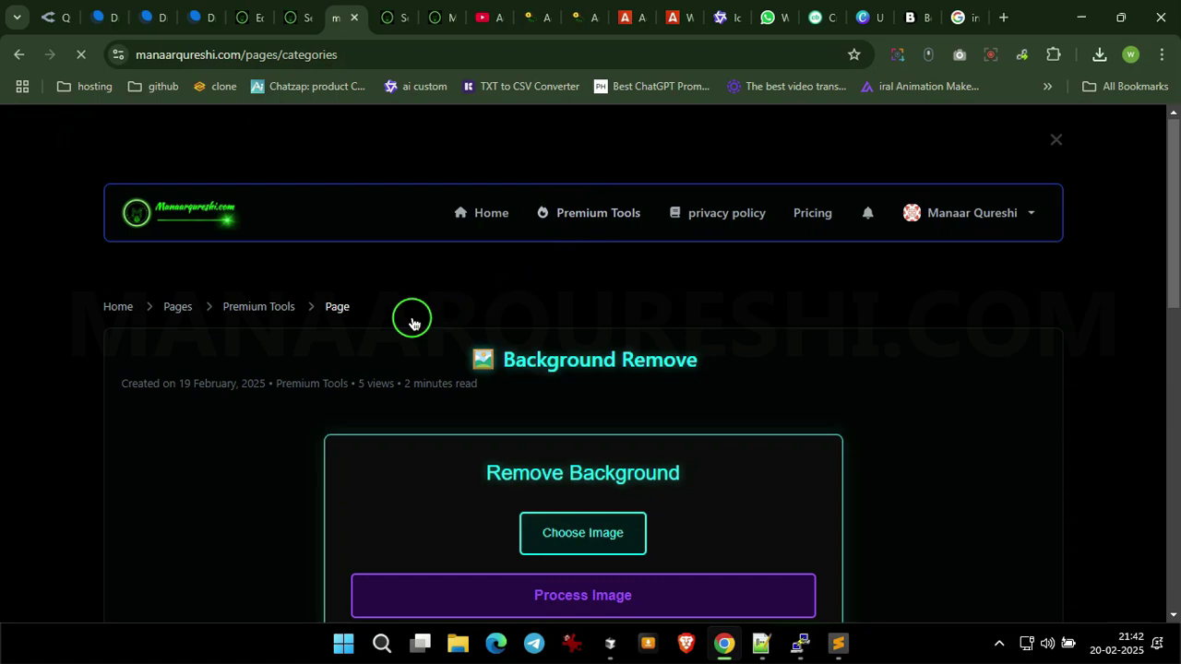
scroll(413, 317, down, 1)
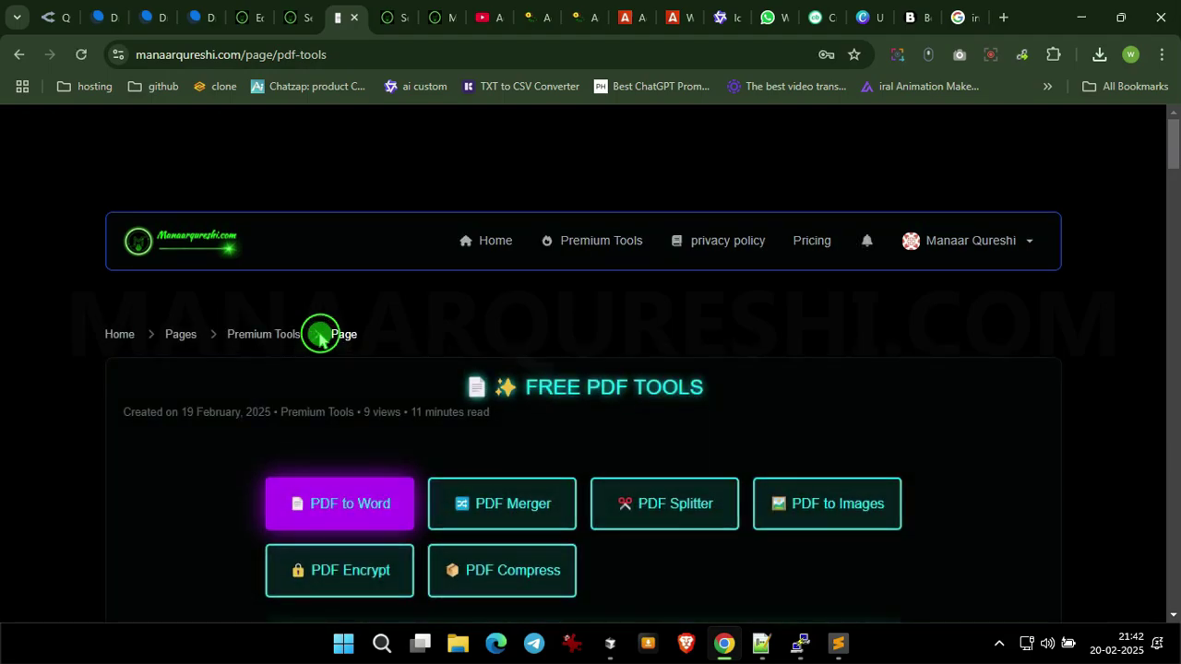
scroll(258, 347, down, 1)
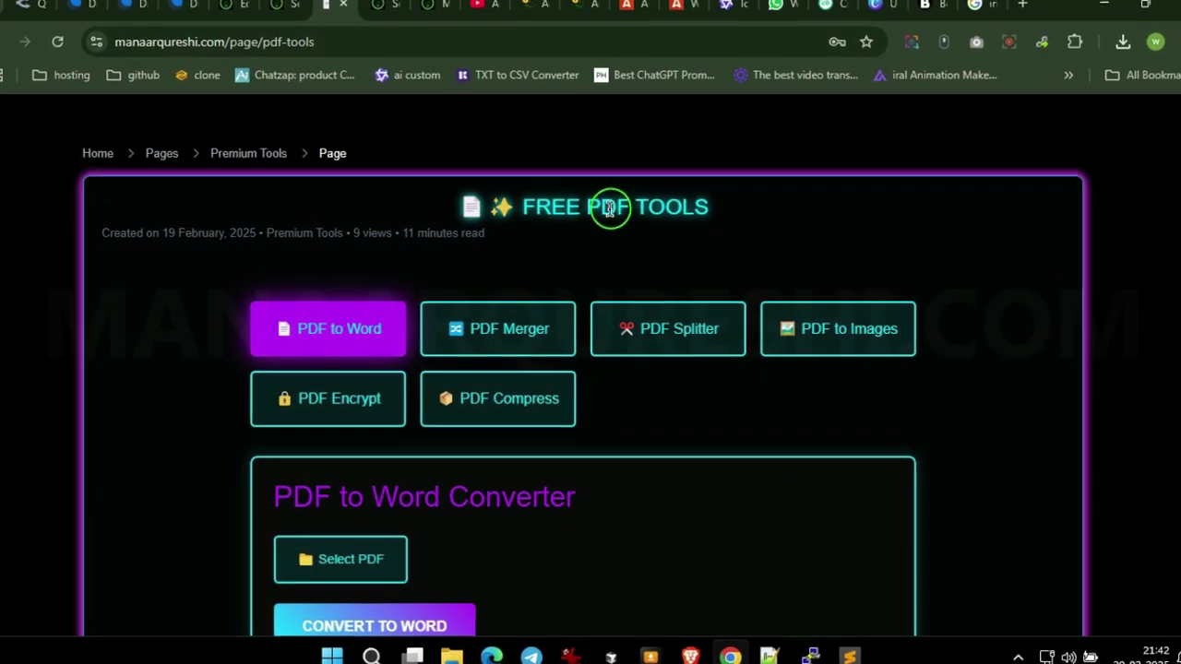
drag(514, 204, 767, 208)
click(128, 312)
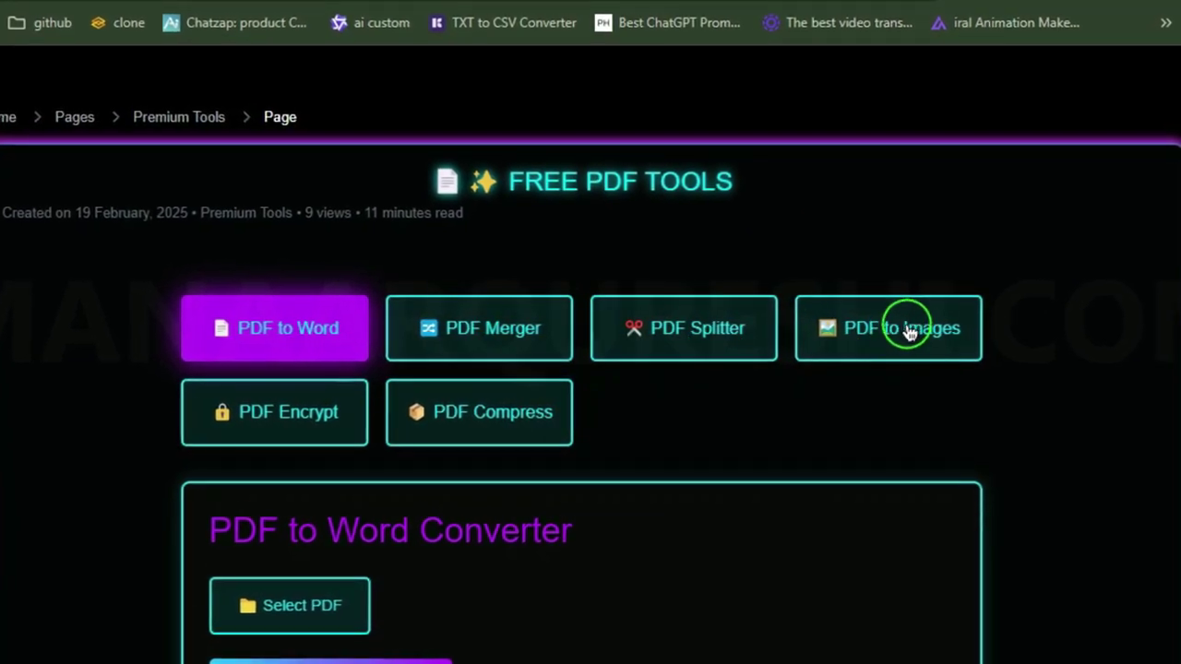
scroll(907, 329, down, 1)
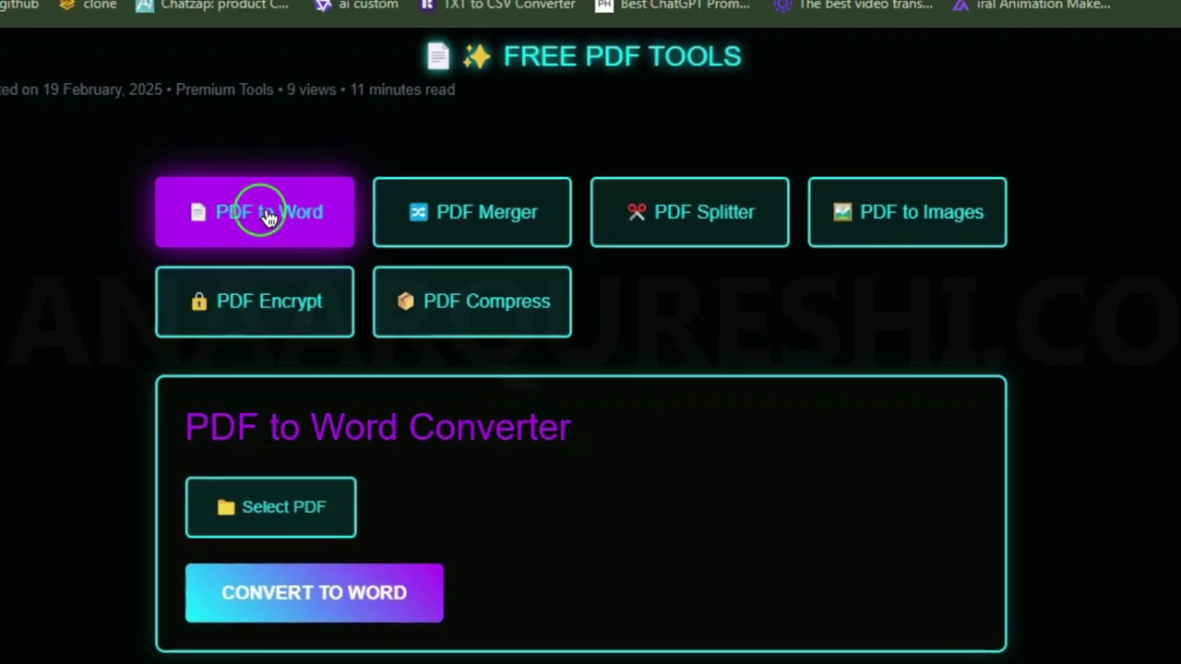
Step: While choosing a PDF for the Word converter, open sample.pdf from Downloads in Google Chrome just once to preview it
click(288, 505)
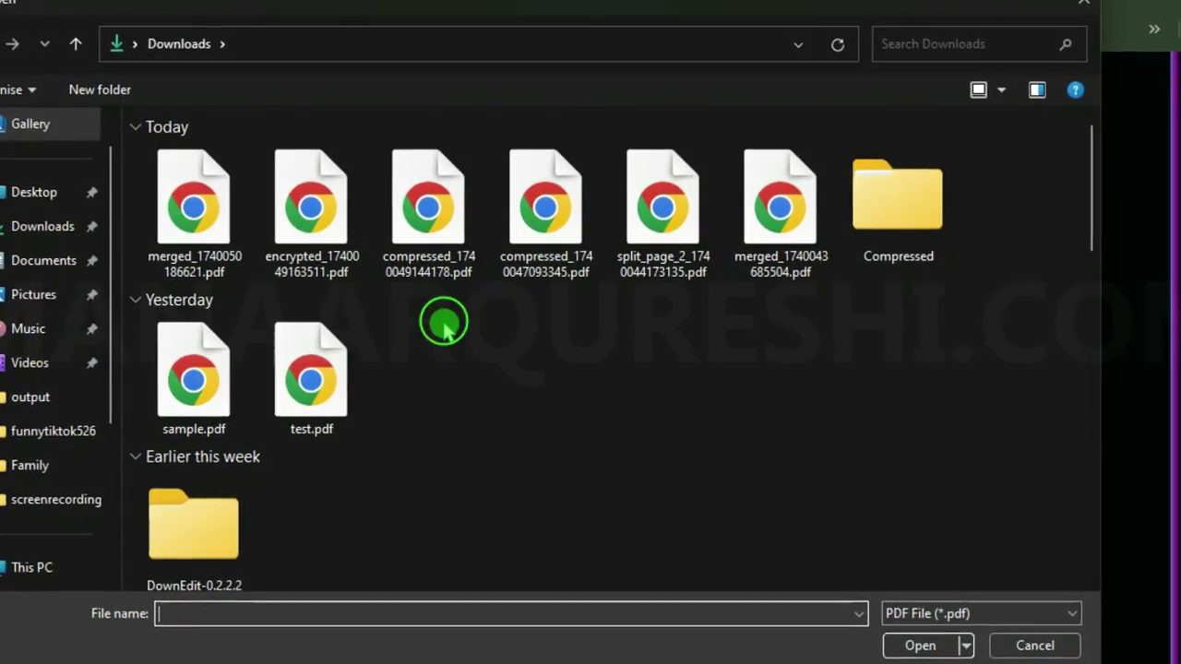
click(217, 412)
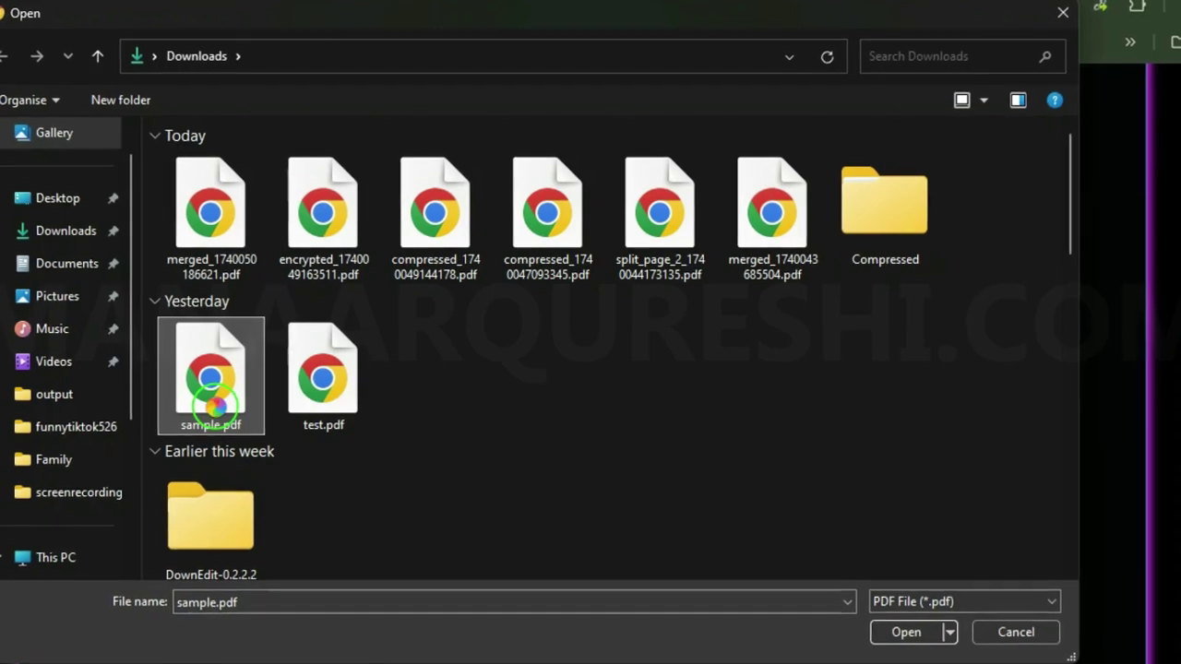
right_click(211, 407)
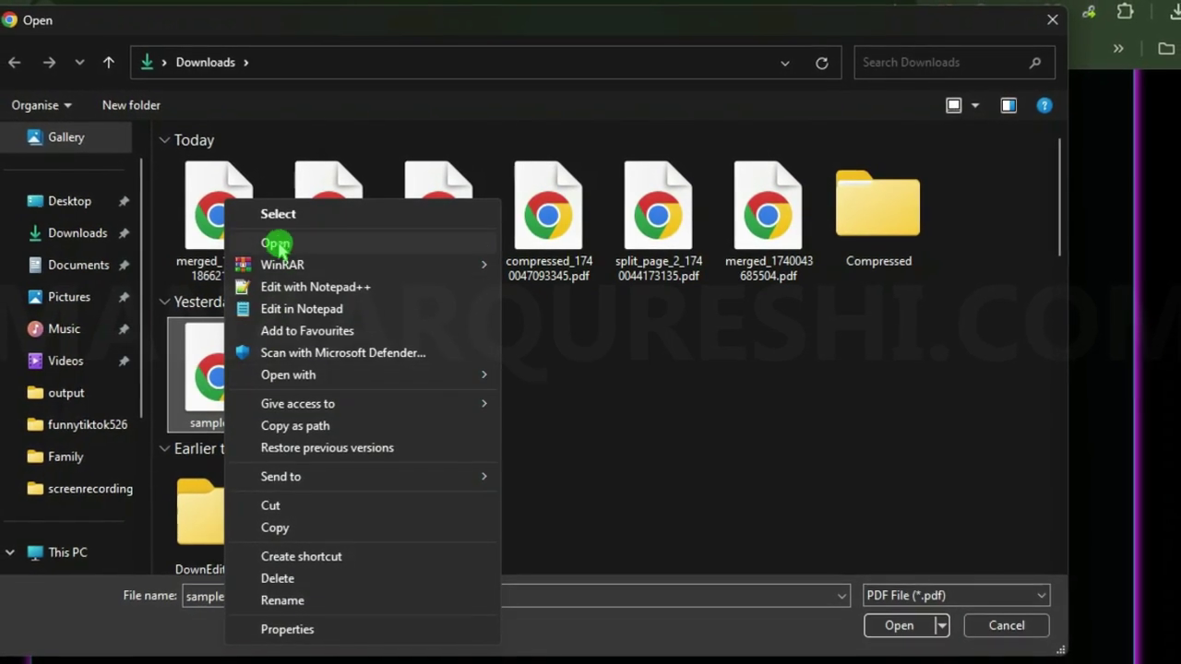
click(271, 236)
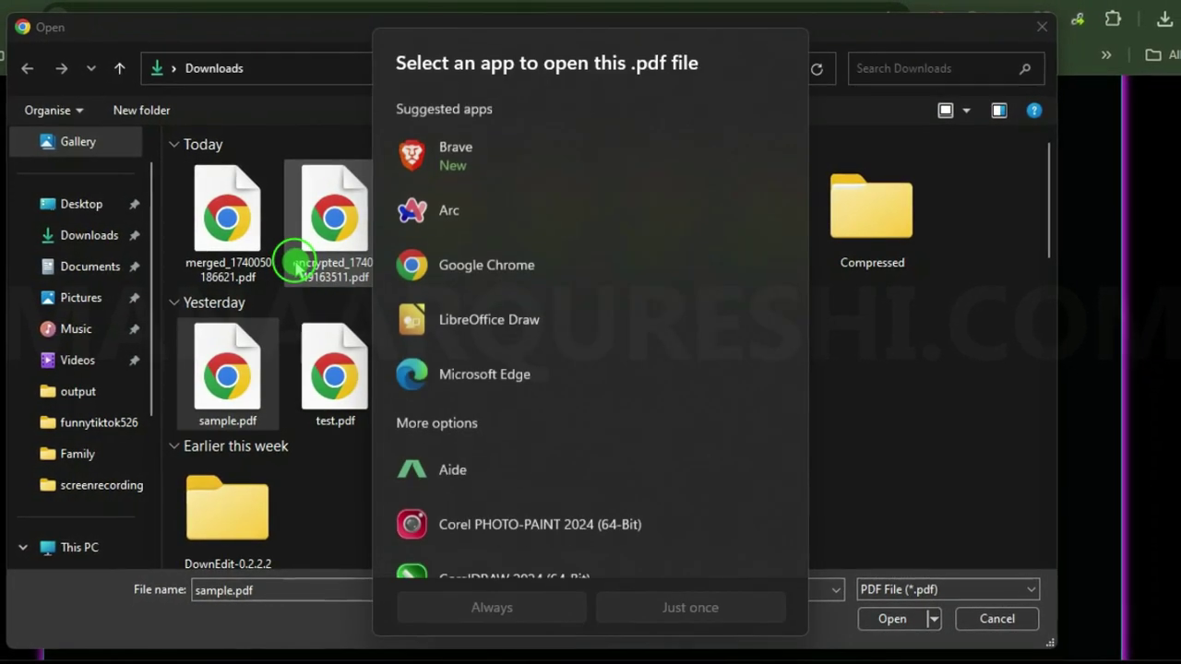
scroll(480, 264, down, 4)
scroll(486, 277, down, 2)
scroll(485, 314, up, 5)
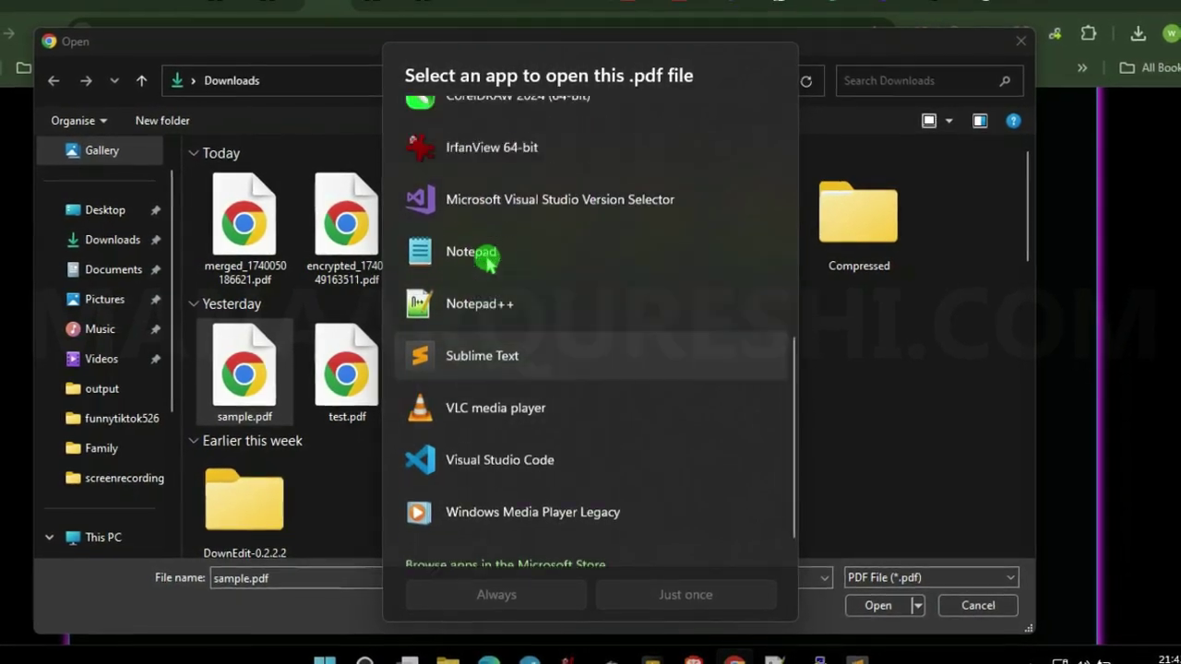
click(425, 164)
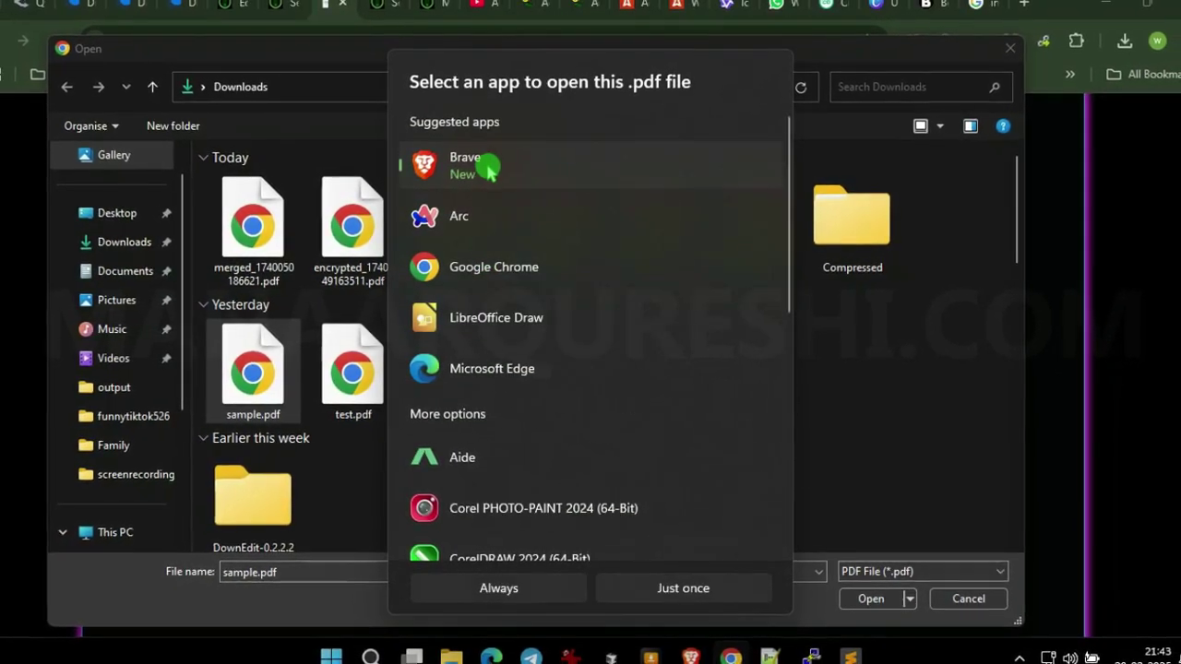
click(489, 265)
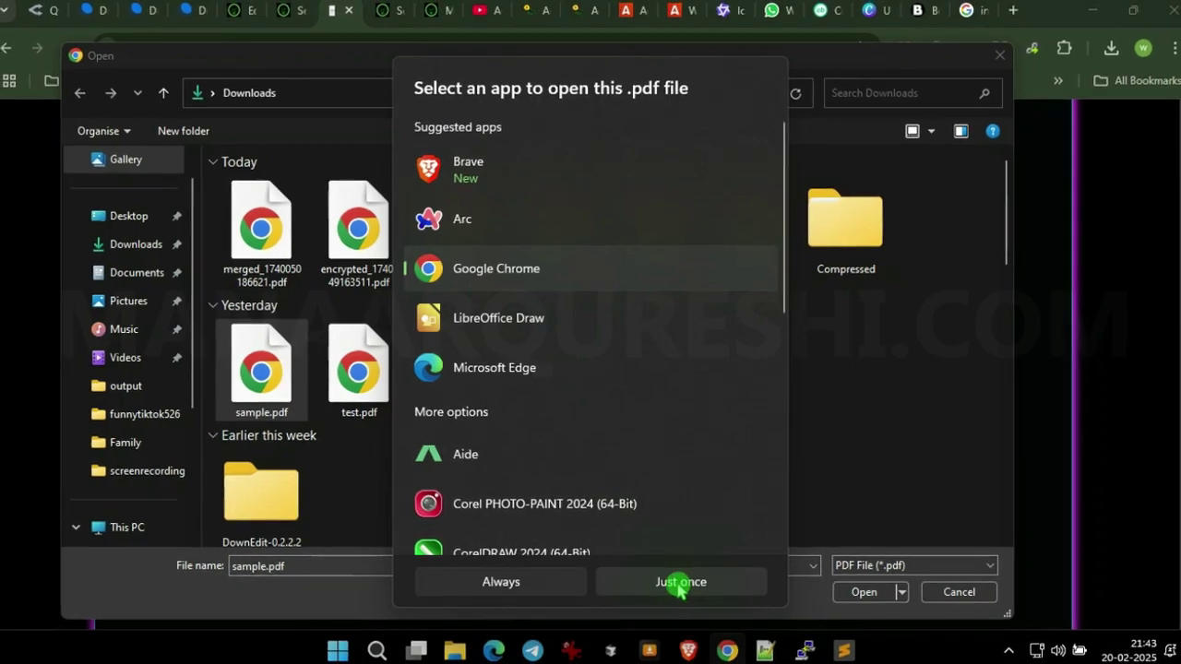
click(721, 585)
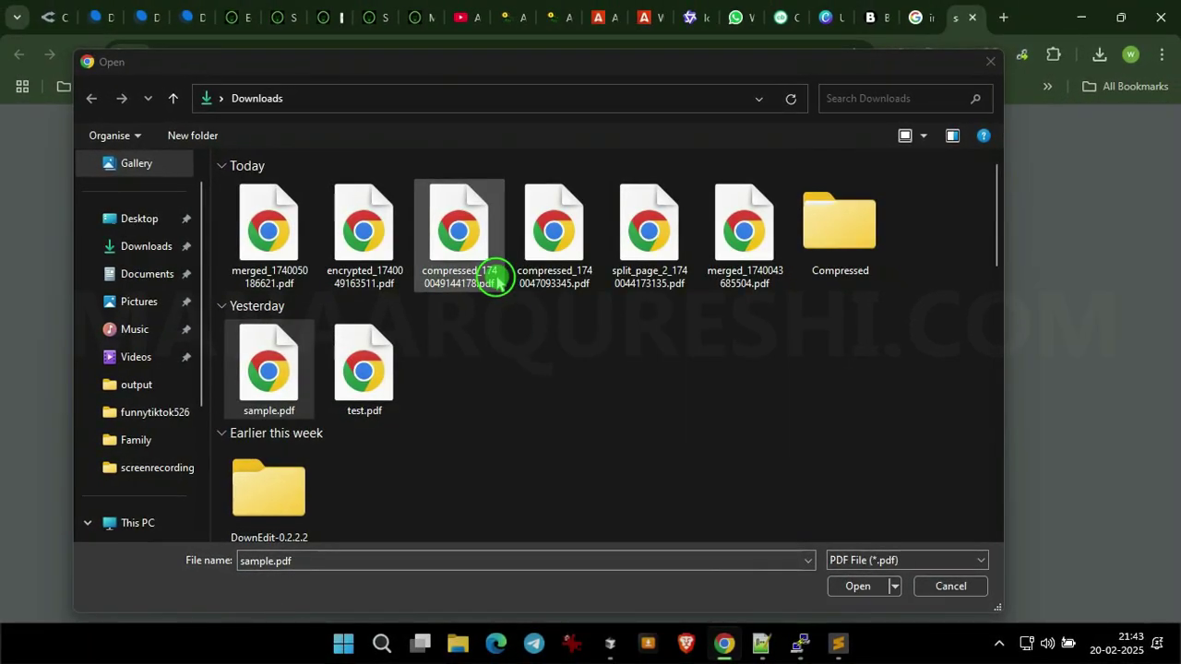
Step: Move the file selection dialog aside to view the sample PDF's content, and put the dialog back
drag(820, 62, 631, 404)
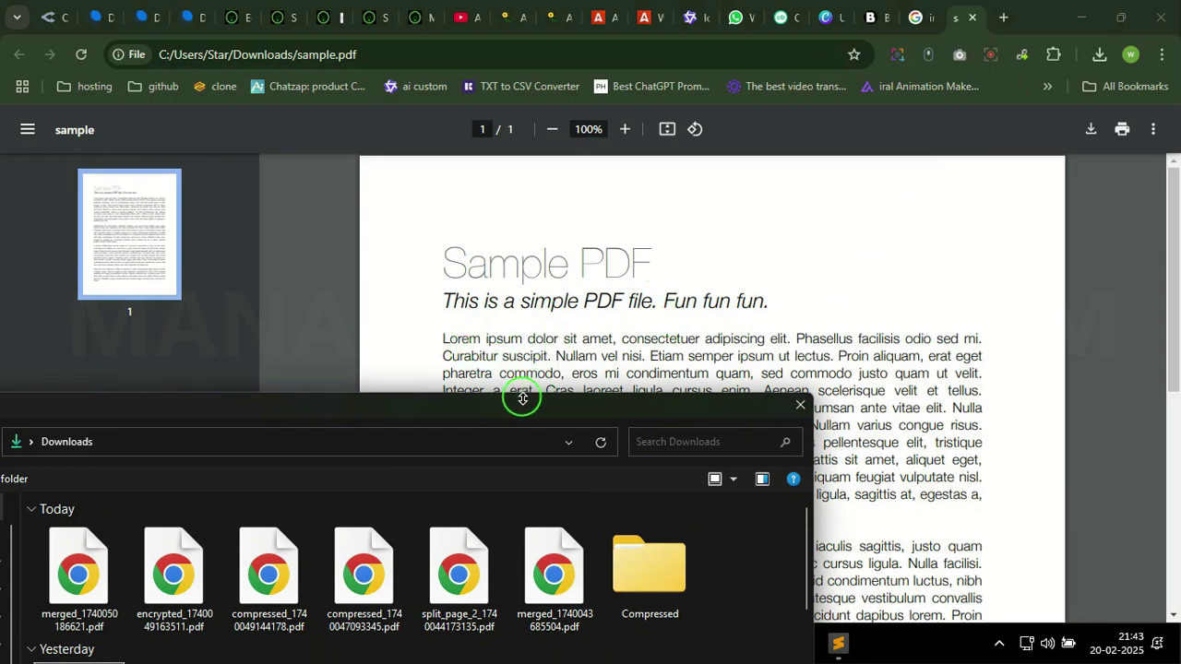
drag(510, 412, 702, 64)
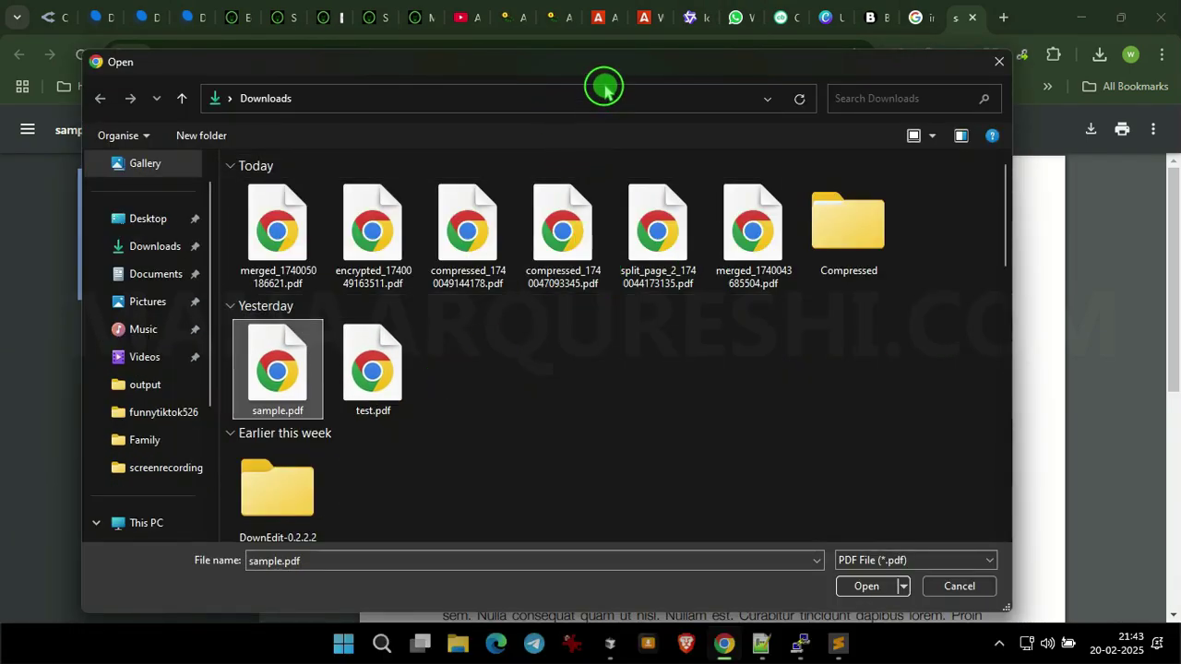
drag(602, 69, 589, 25)
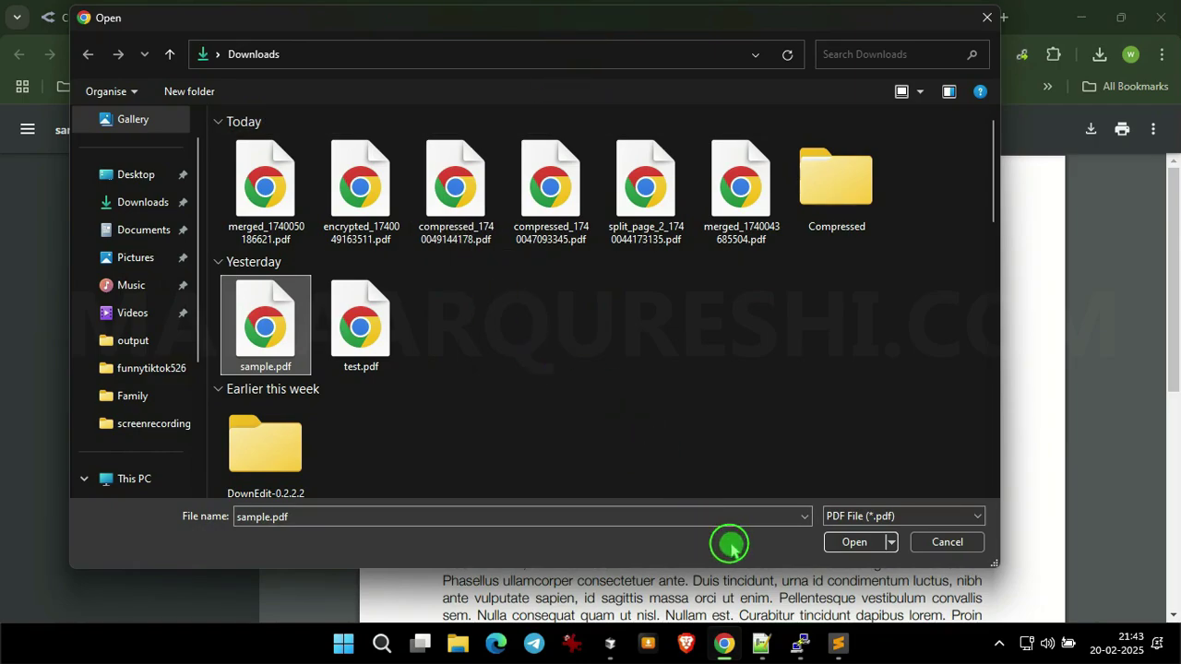
Step: Return to the PDF tools page and select sample.pdf from Downloads as the source for the PDF to Word converter
click(847, 544)
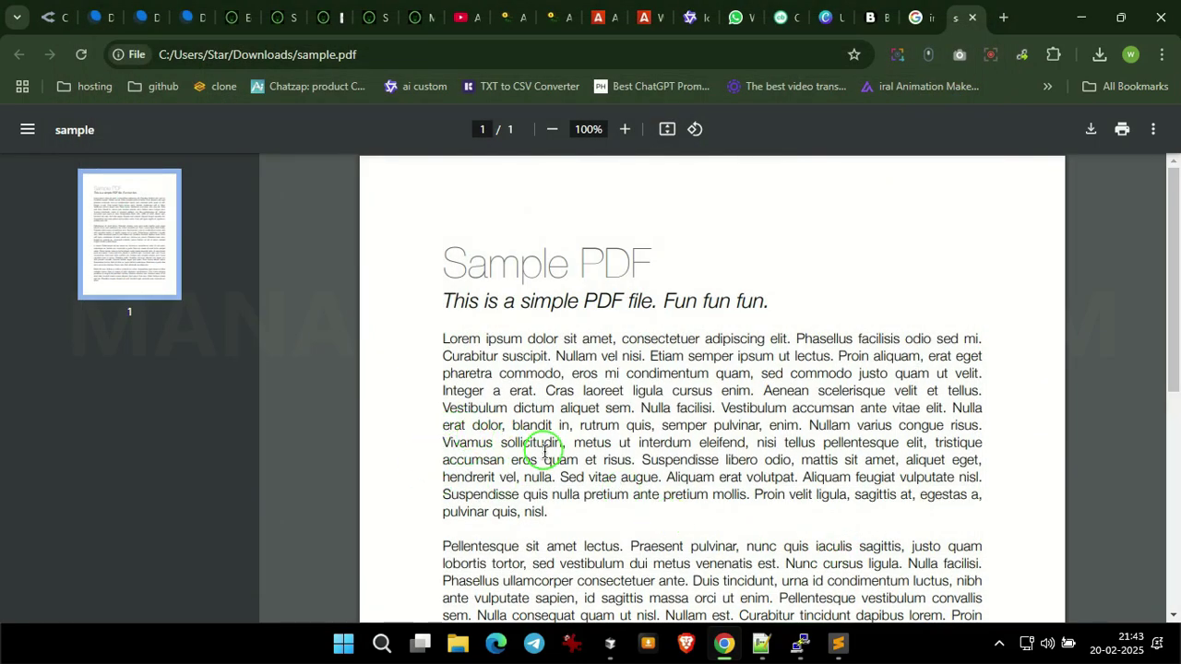
click(331, 18)
scroll(388, 457, down, 1)
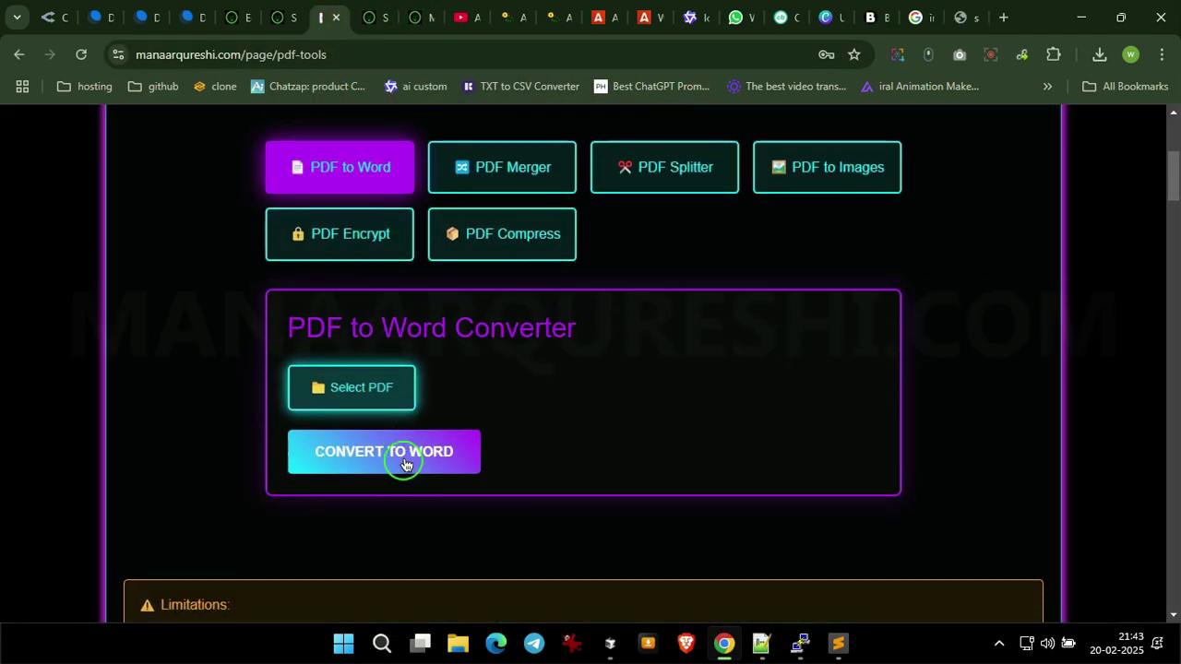
click(357, 380)
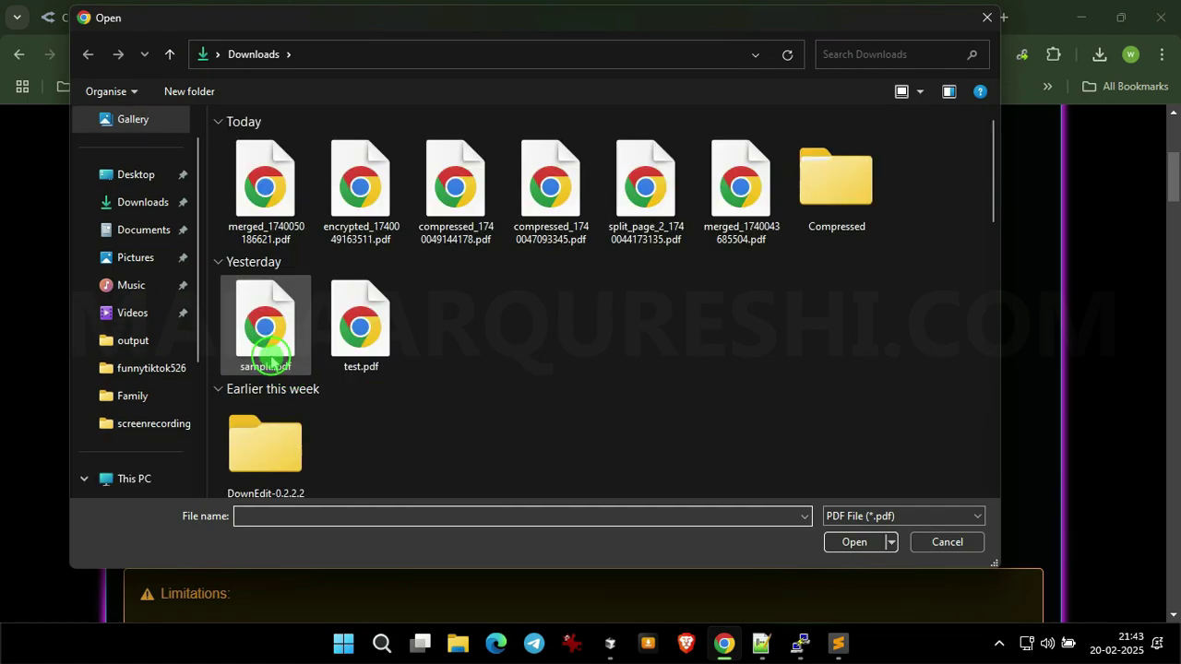
click(278, 341)
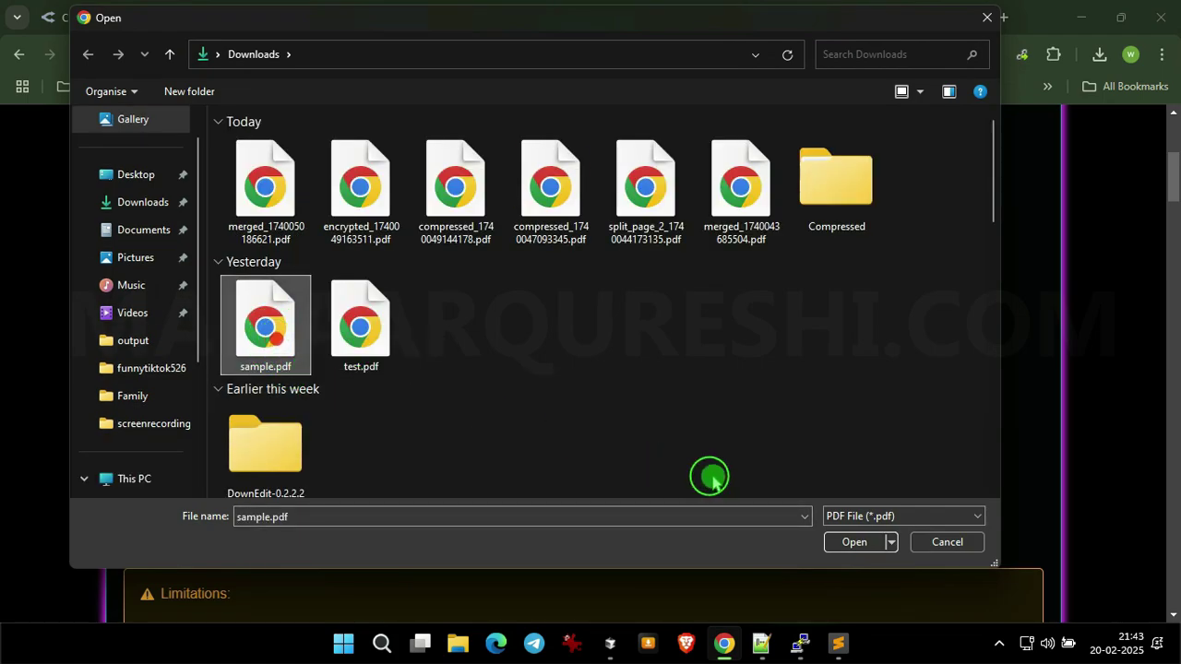
click(841, 547)
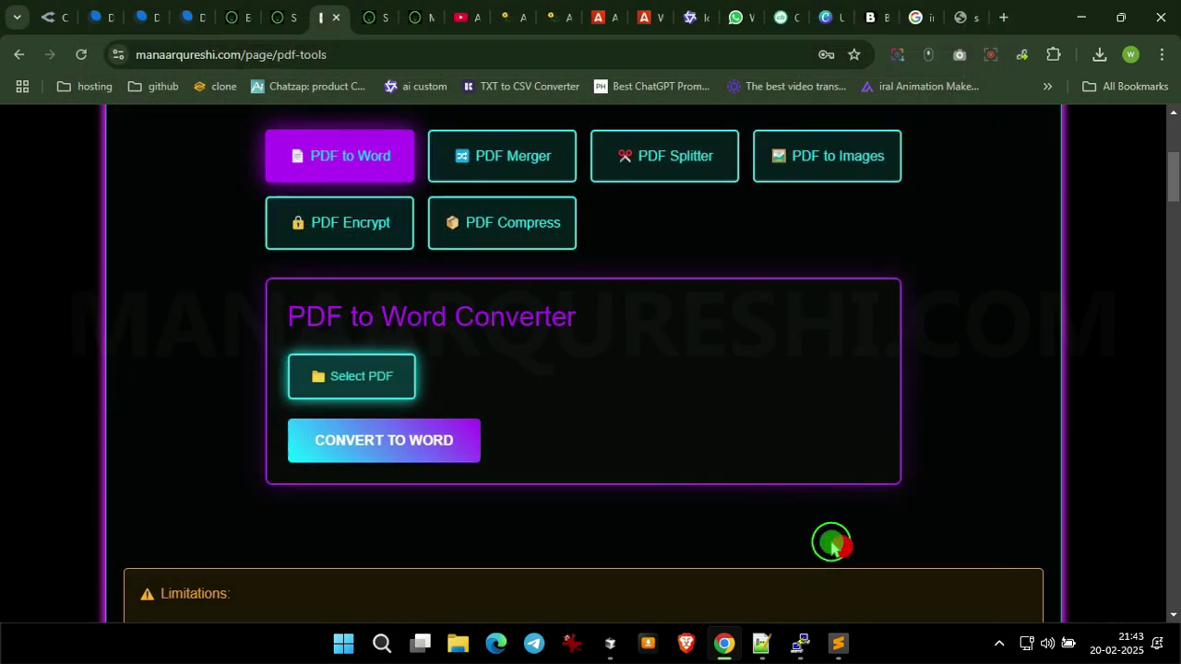
Step: Convert the selected PDF to Word and download the Word file, checking it in the recent download history
click(398, 447)
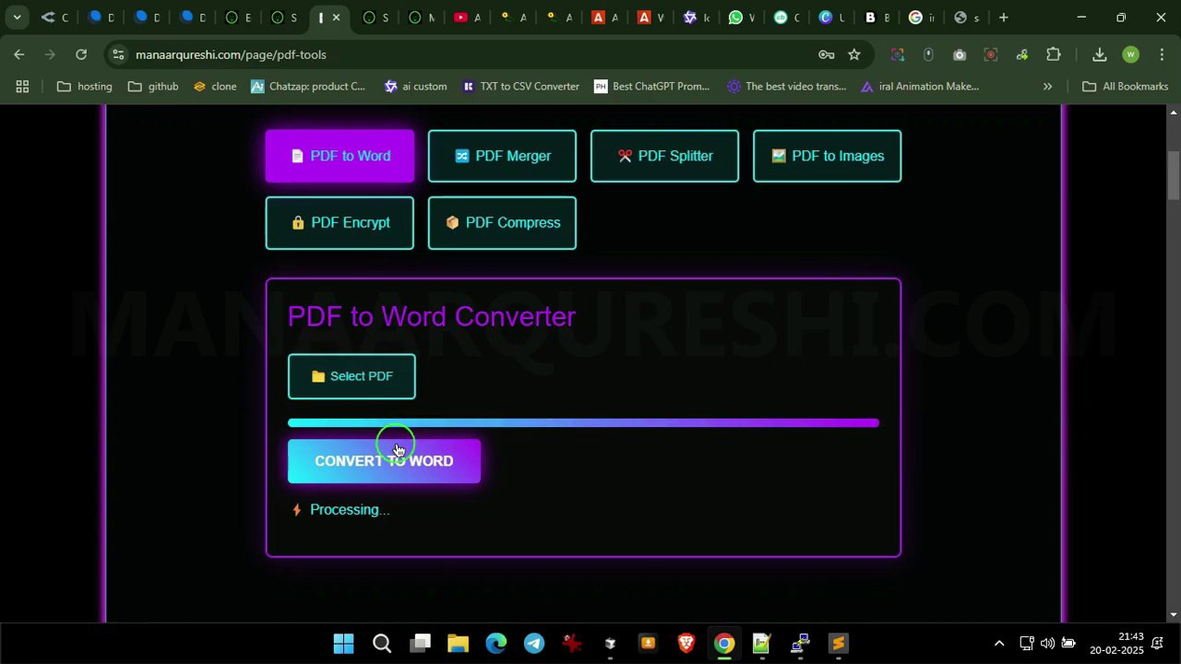
scroll(392, 450, down, 1)
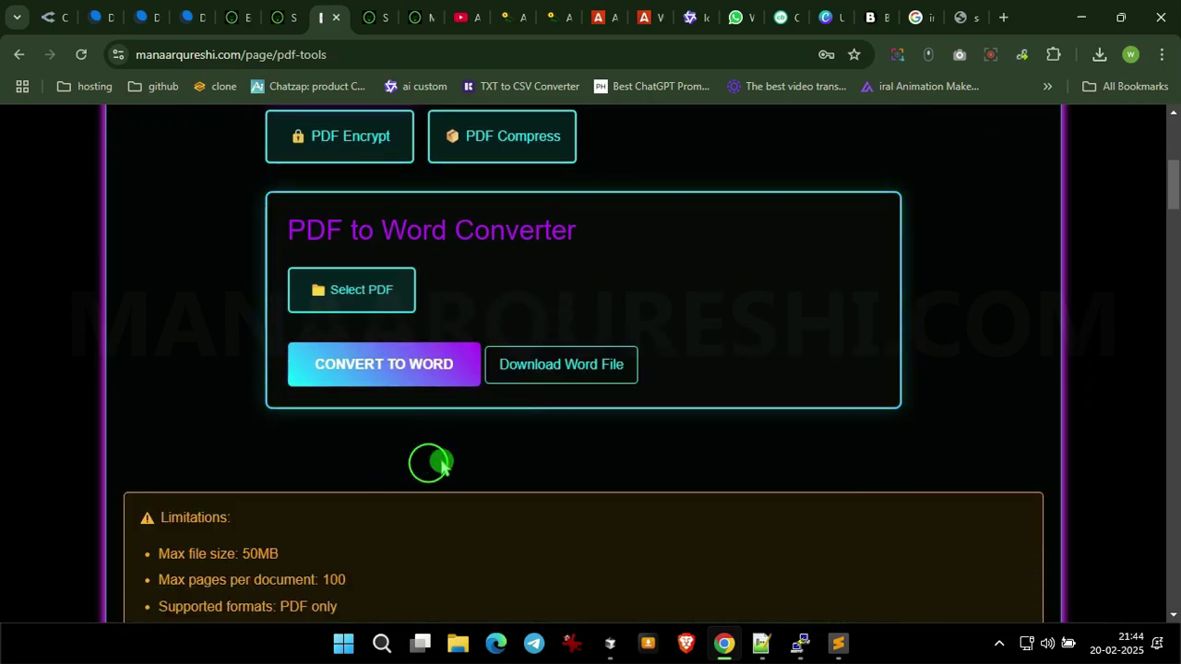
click(583, 366)
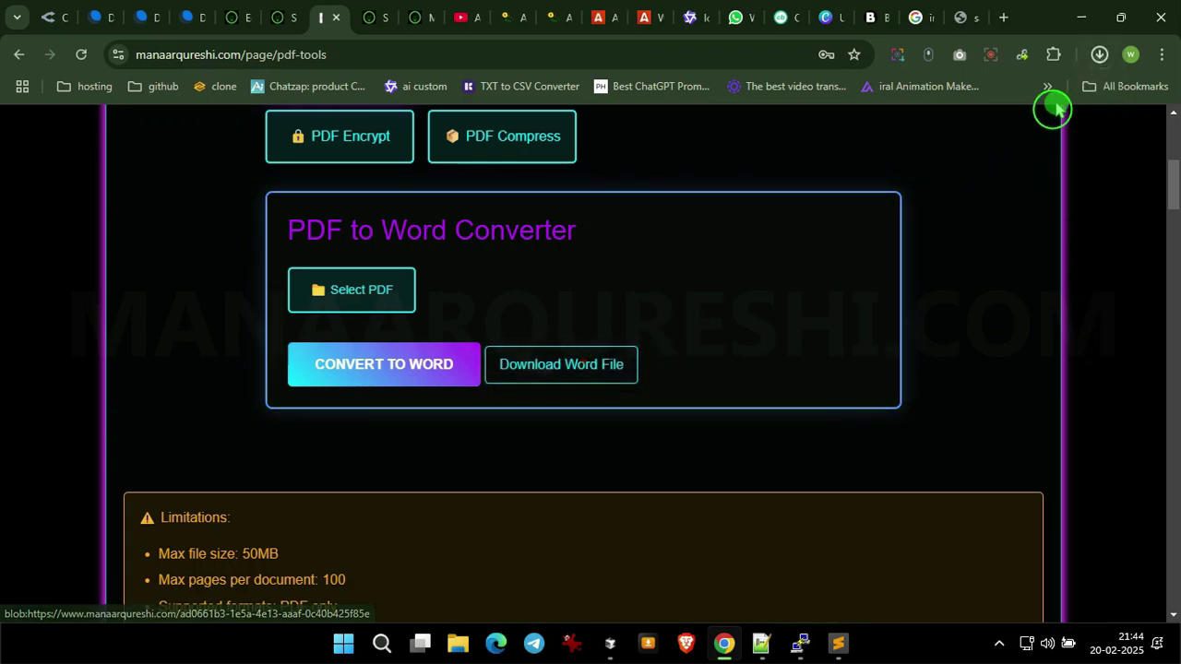
click(1099, 53)
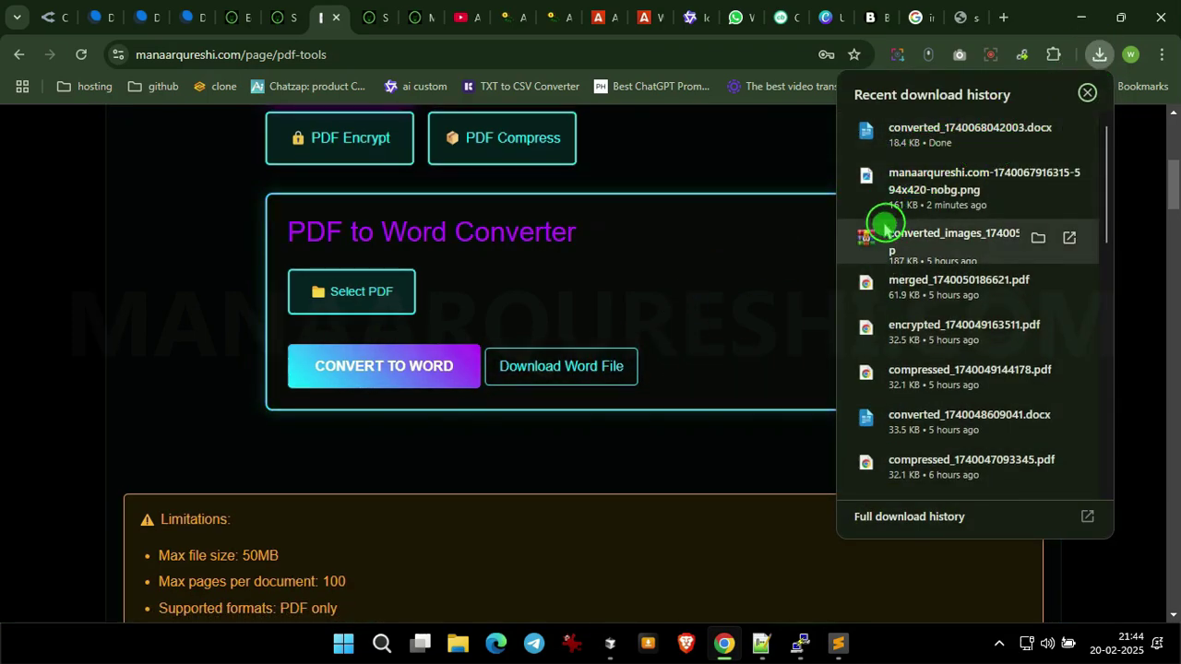
click(214, 340)
Step: Look at the PDF Merger and PDF Splitter tools and switch to the PDF to Images converter
scroll(397, 295, up, 2)
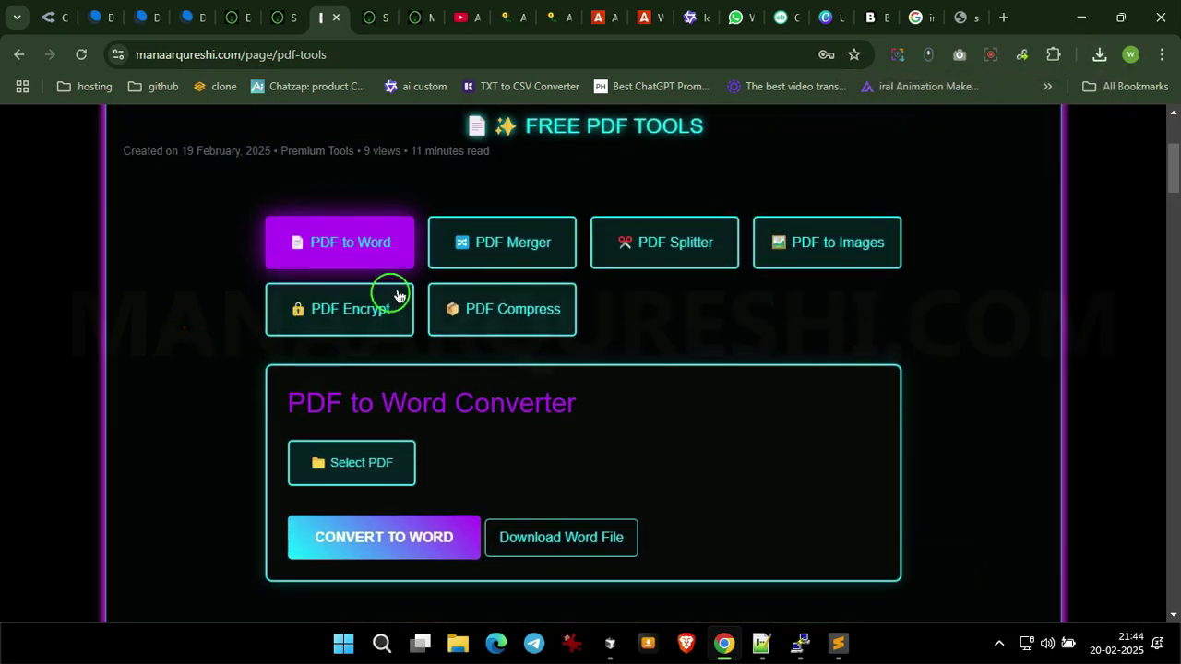
click(506, 255)
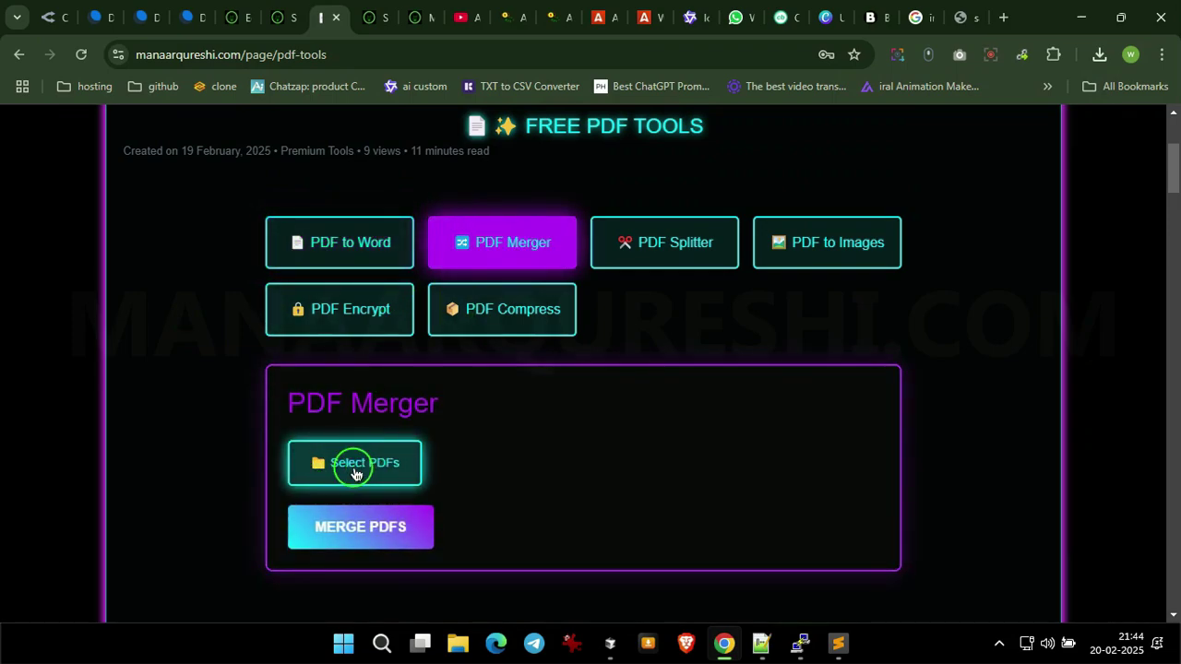
click(691, 243)
click(808, 242)
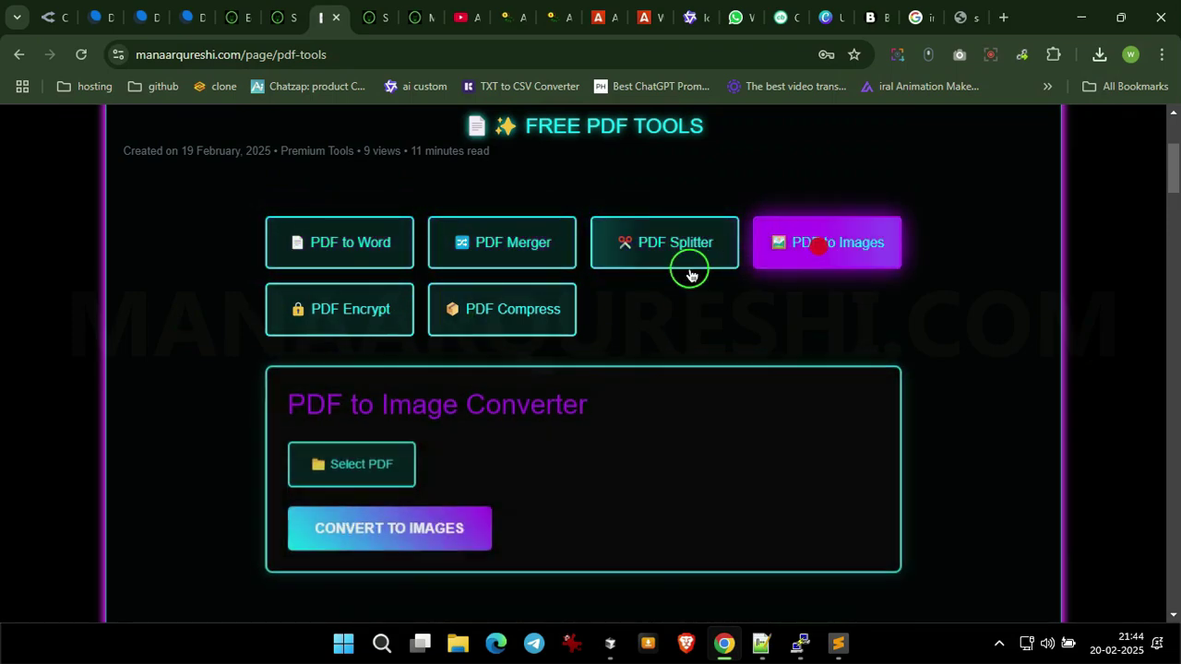
Step: Select sample.pdf from Downloads in the PDF to Image converter and start converting it to images
click(367, 472)
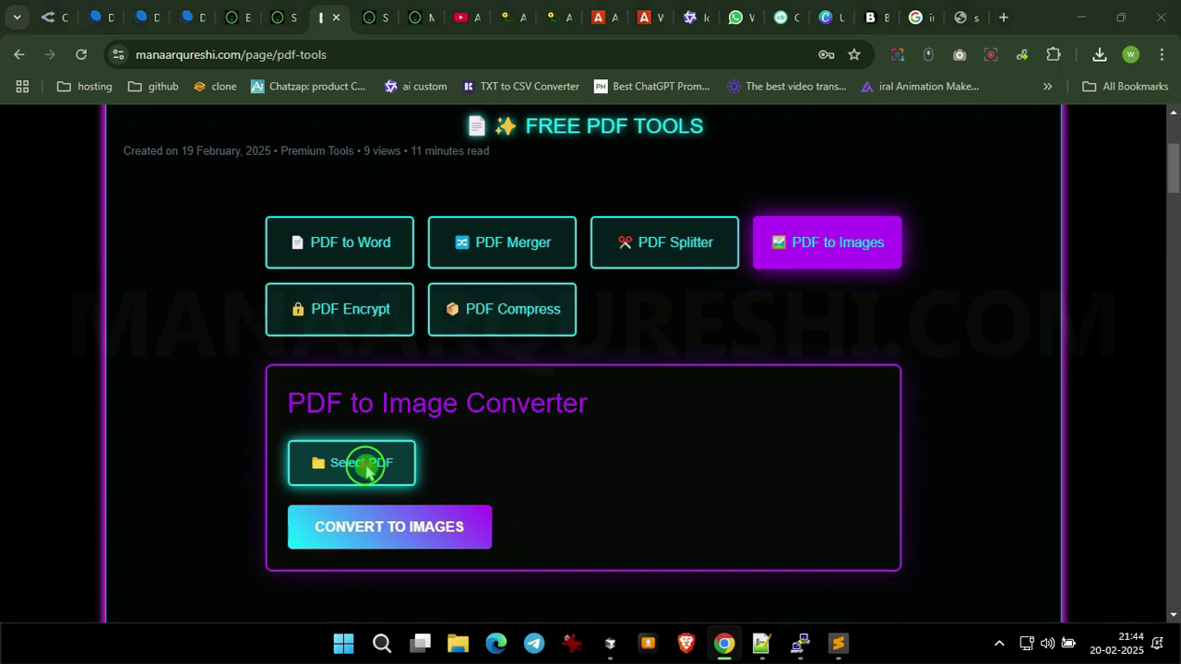
click(272, 353)
click(850, 542)
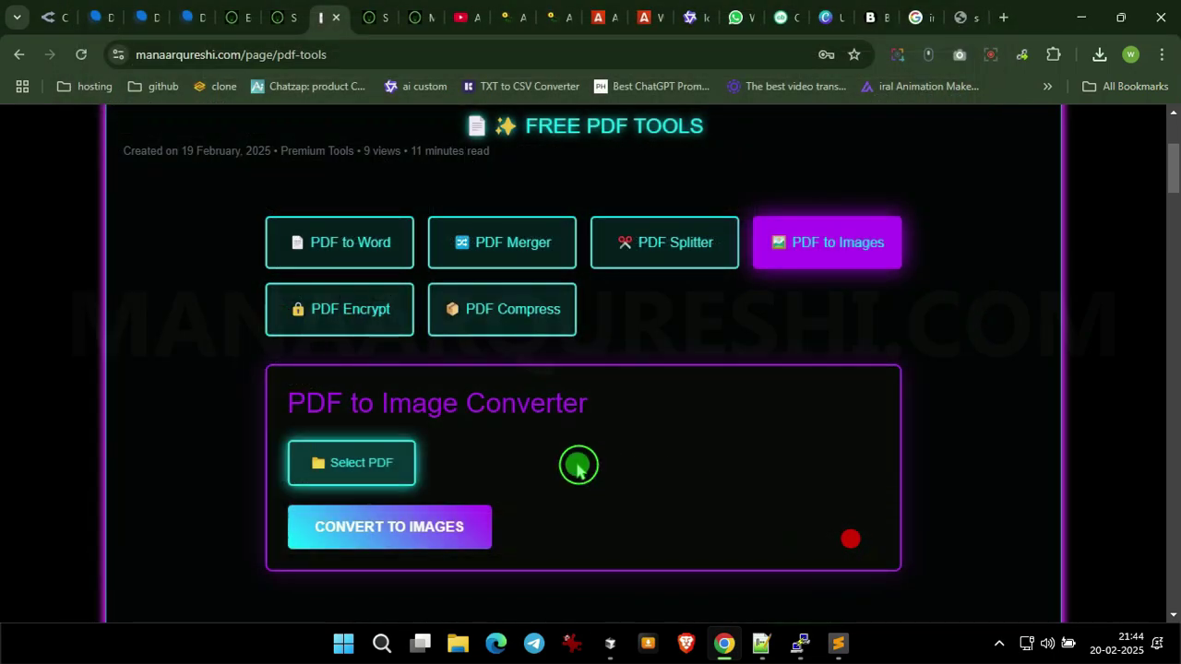
scroll(385, 452, down, 1)
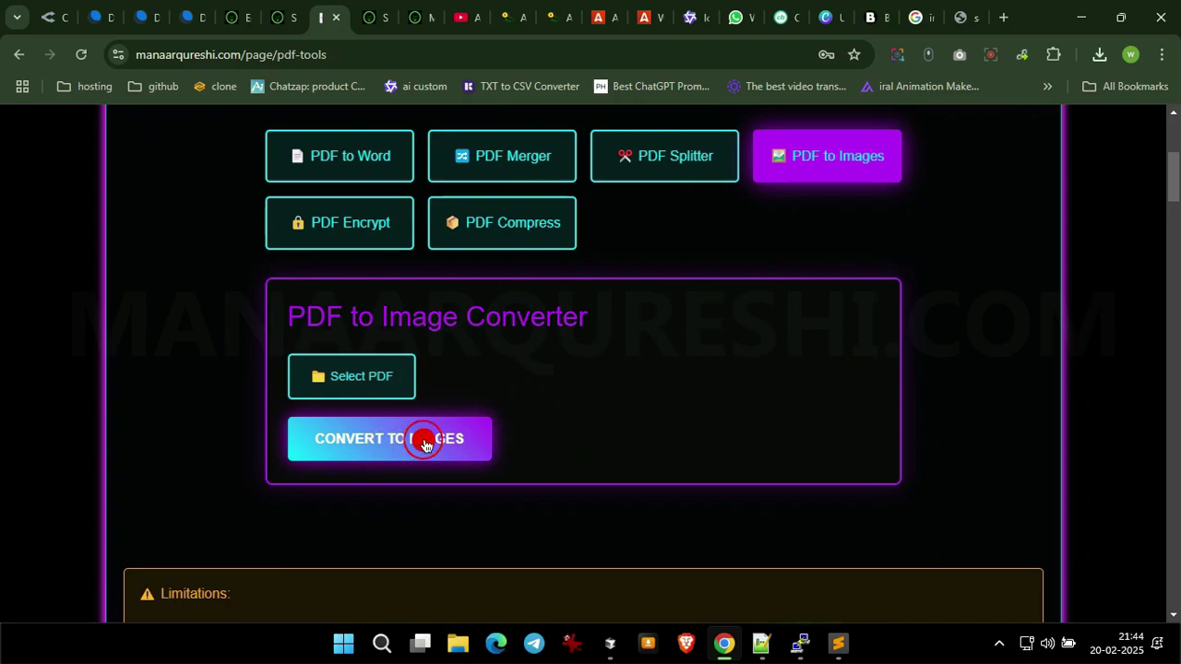
click(424, 446)
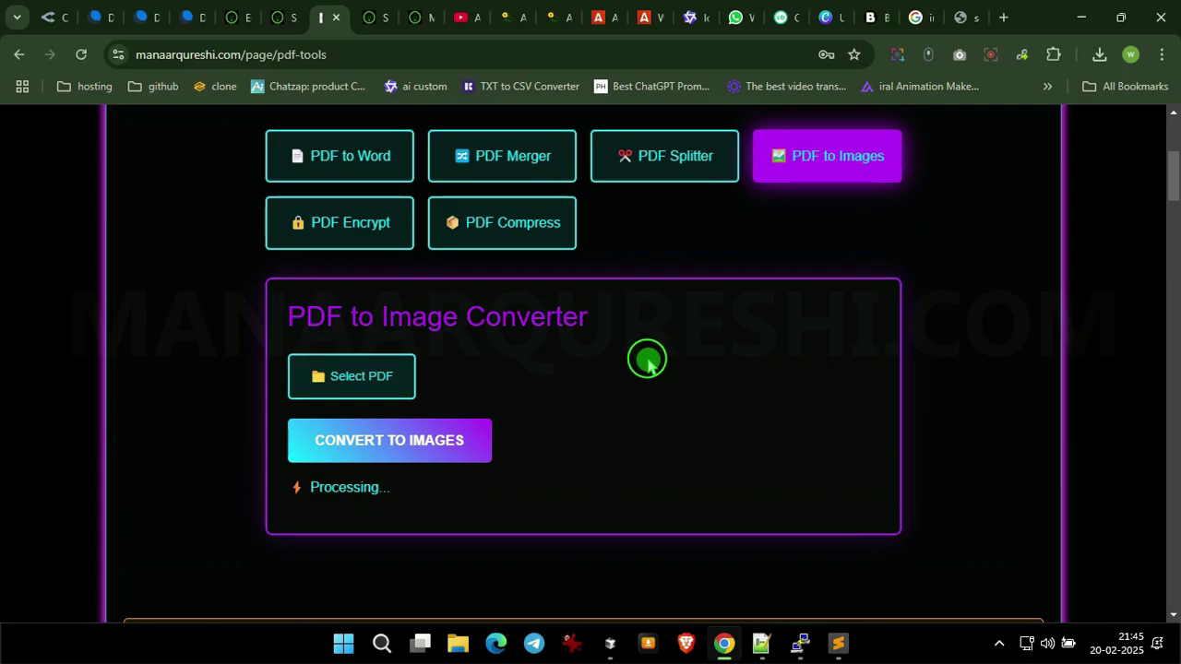
Step: Download the converted image archive once processing ends and check it in the recent download history
scroll(647, 362, down, 6)
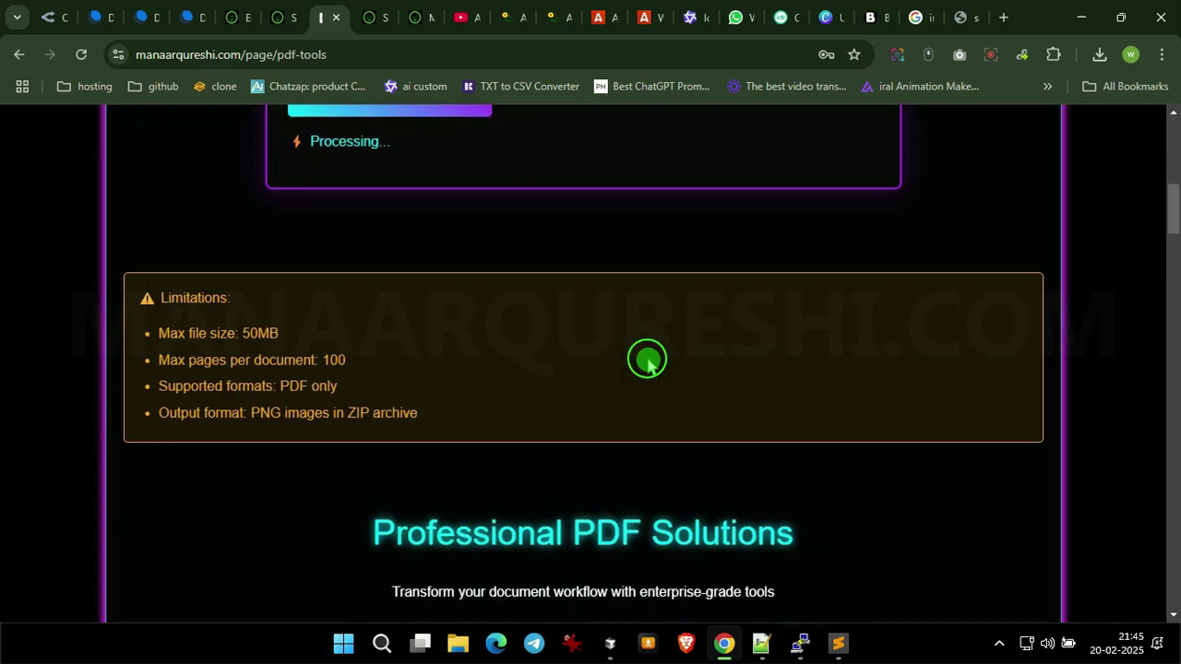
scroll(647, 361, up, 6)
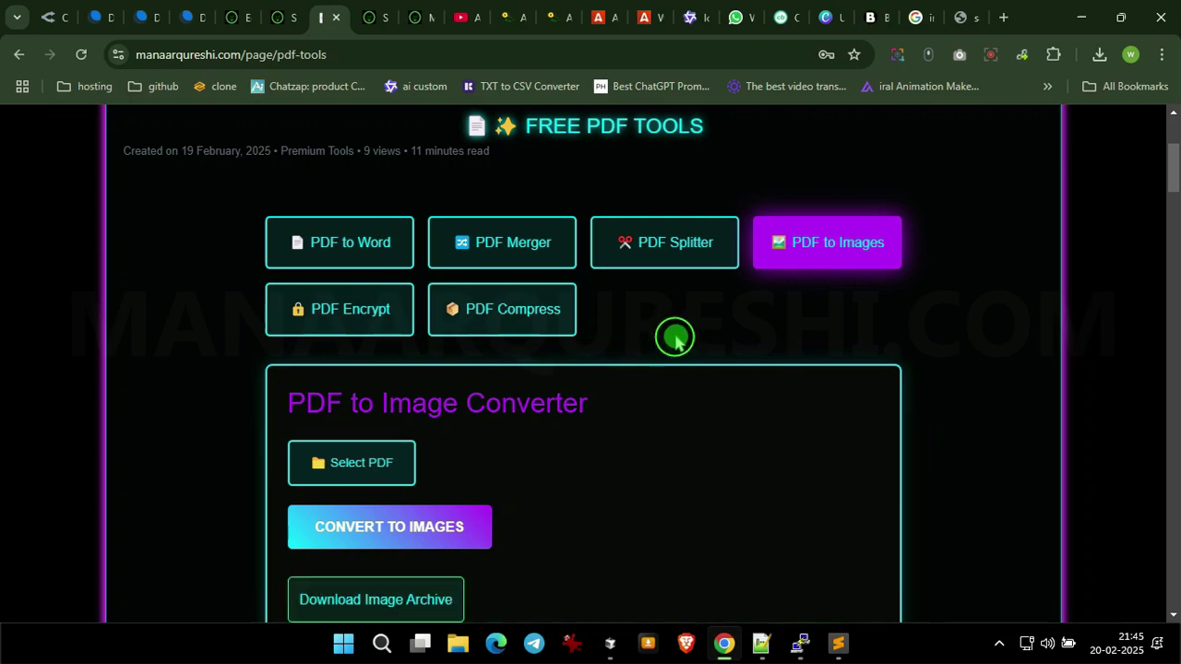
scroll(675, 339, down, 2)
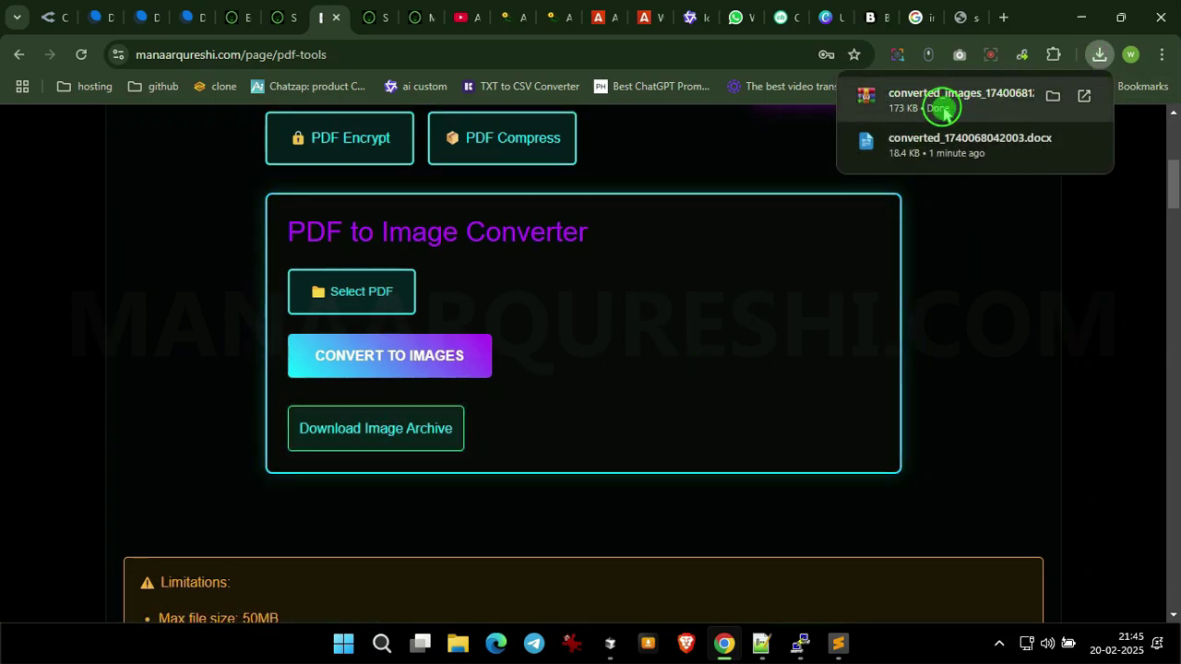
scroll(601, 414, up, 4)
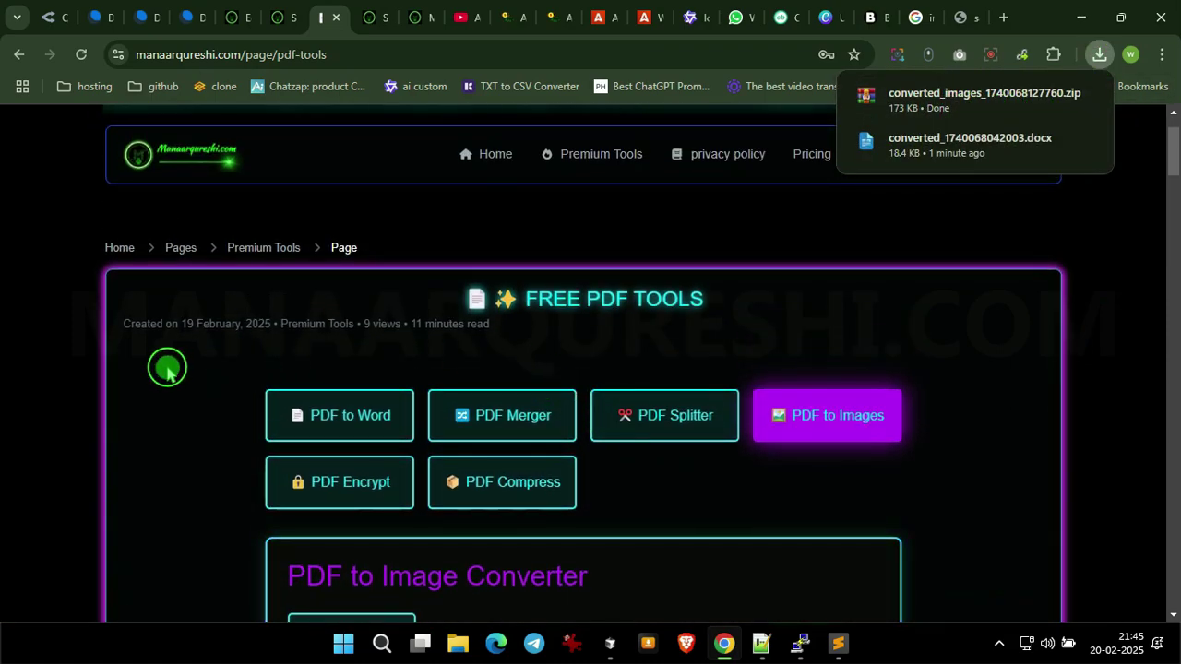
click(167, 368)
Step: Look at the PDF Compression and PDF Encryption tools, including the encryption password field
scroll(433, 369, down, 2)
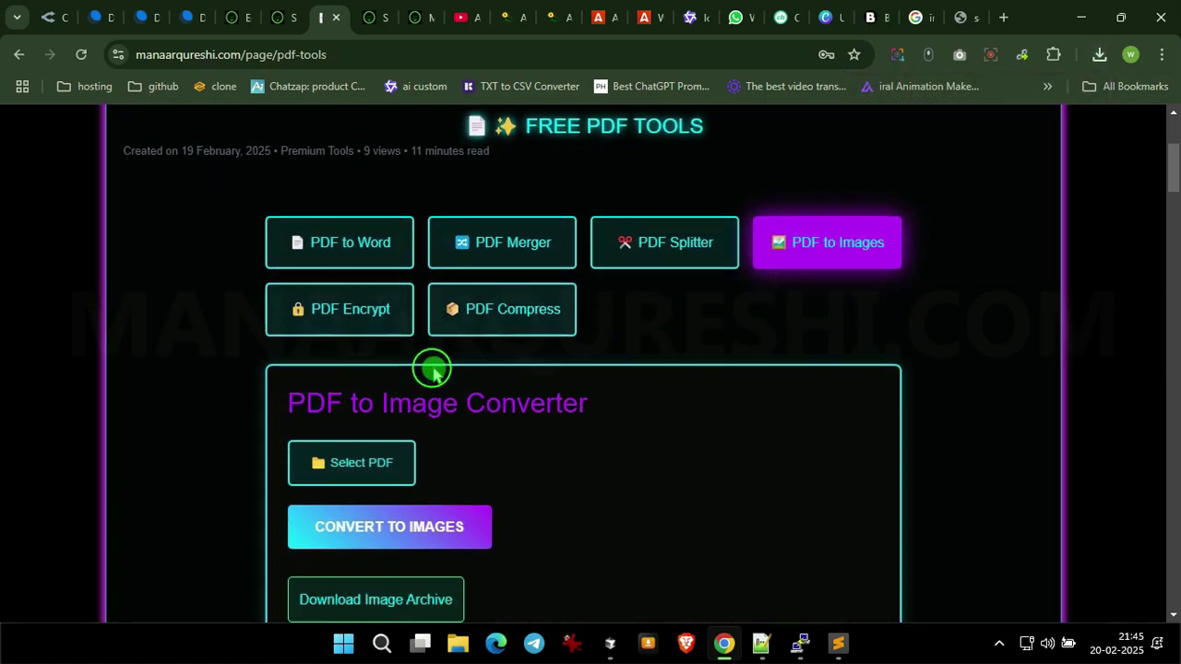
click(316, 319)
click(526, 323)
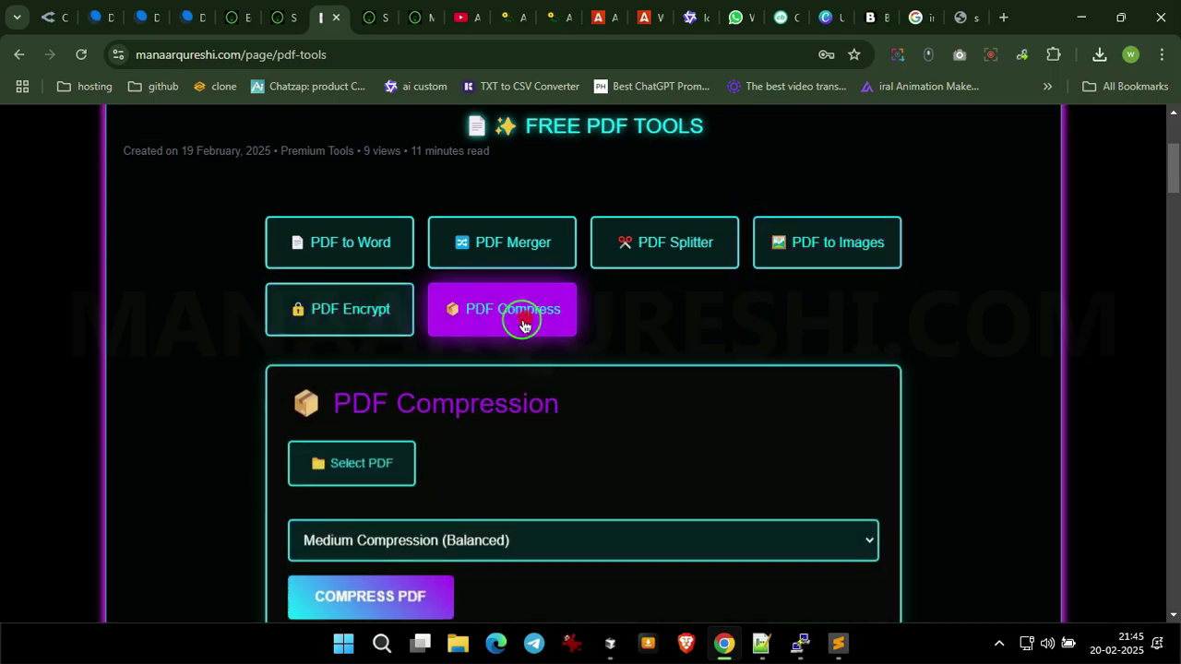
scroll(453, 369, down, 1)
scroll(454, 372, up, 1)
click(374, 323)
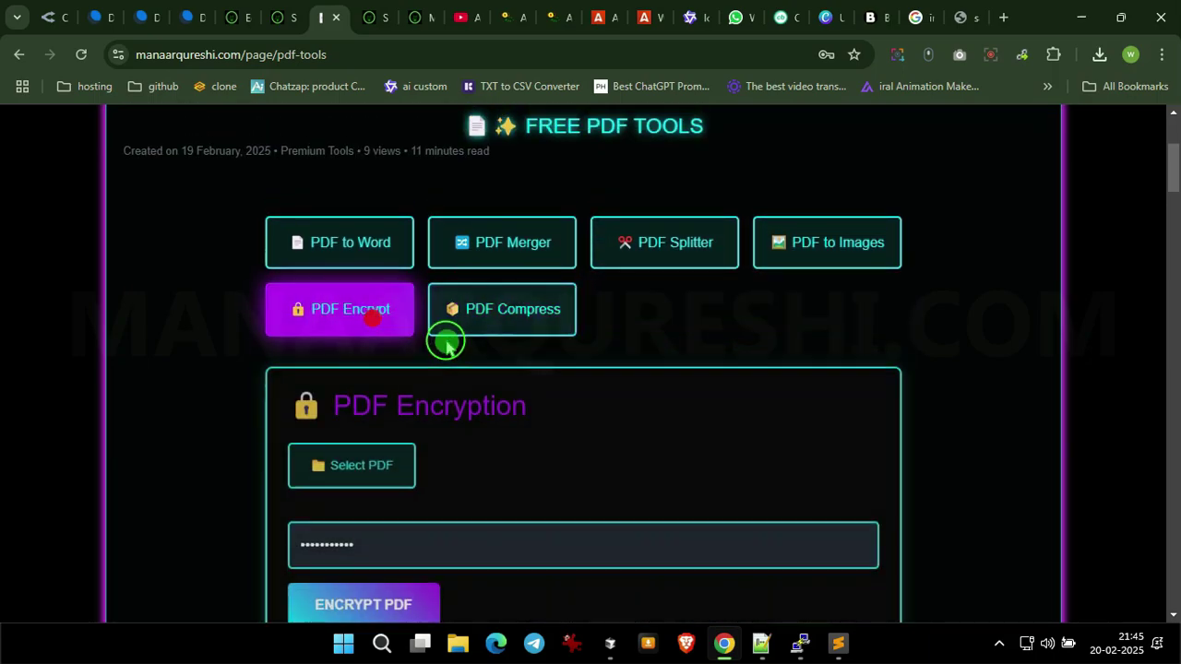
scroll(349, 434, down, 1)
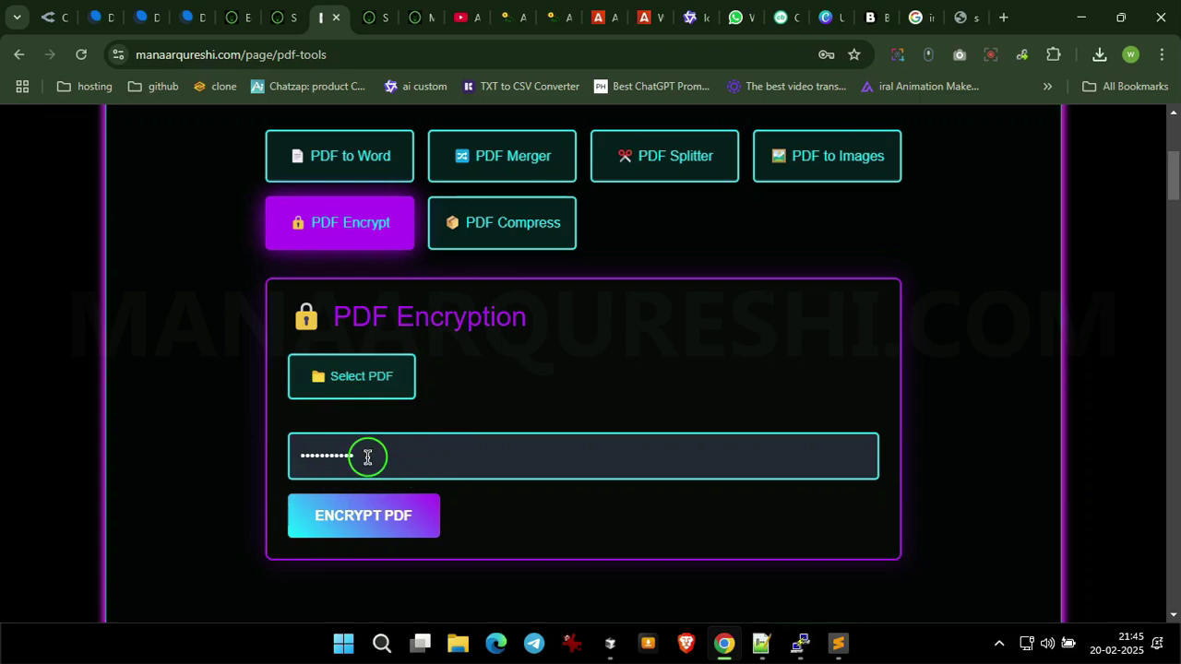
Step: Switch to the PDF Compress tool and view its compression level options without choosing another one
click(522, 227)
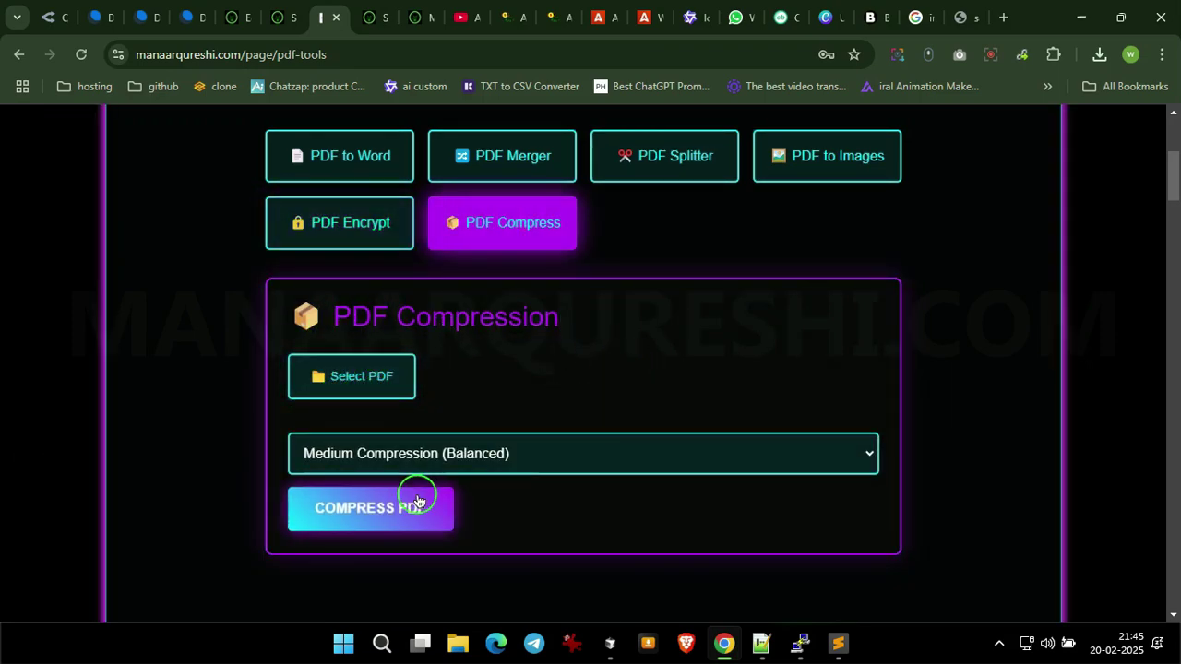
click(427, 453)
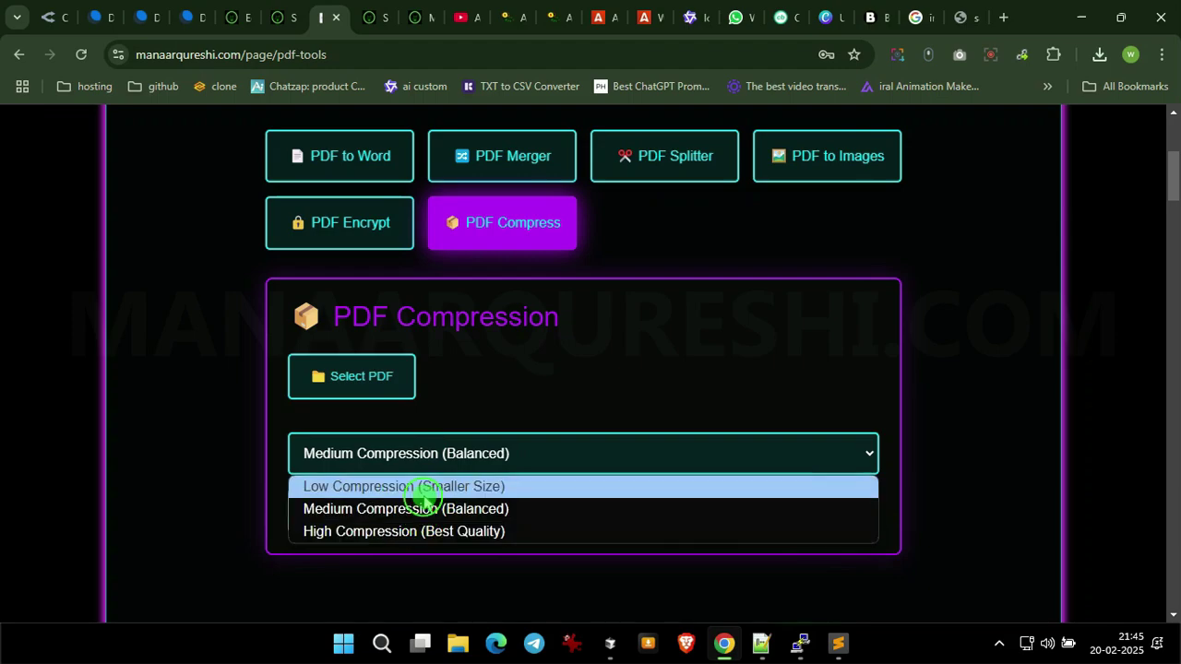
click(192, 398)
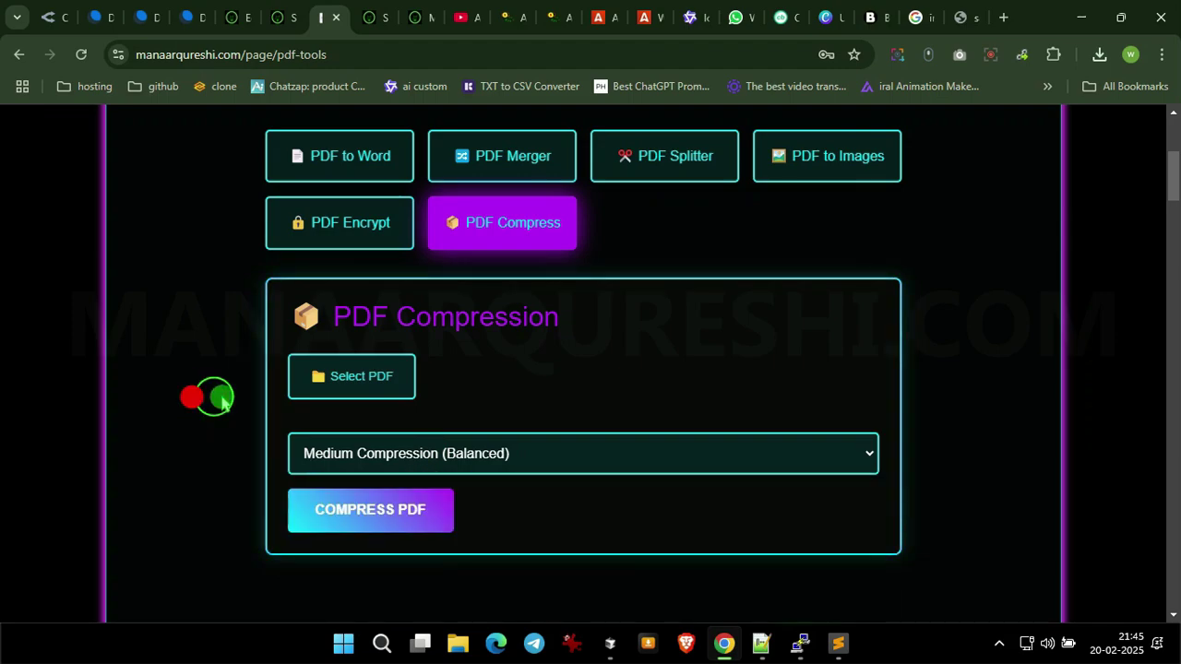
Step: Examine the rest of the PDF tools page, from the limitations and feature descriptions to the FAQ and sharing options
scroll(402, 371, down, 1)
scroll(402, 371, down, 4)
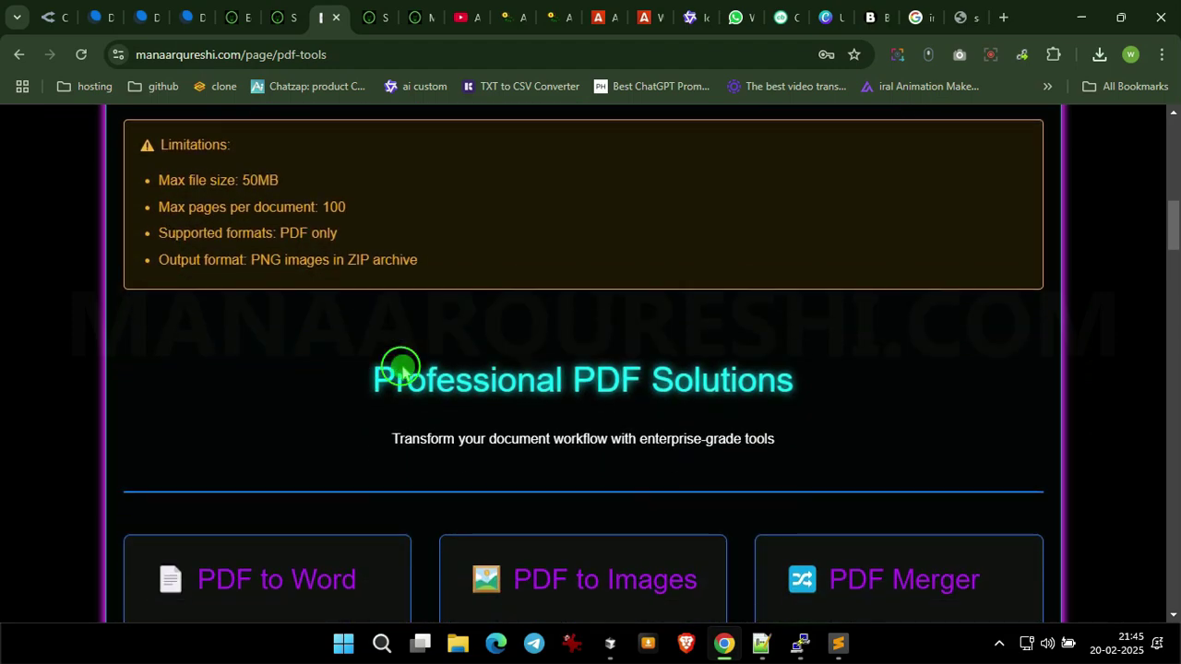
scroll(398, 362, up, 2)
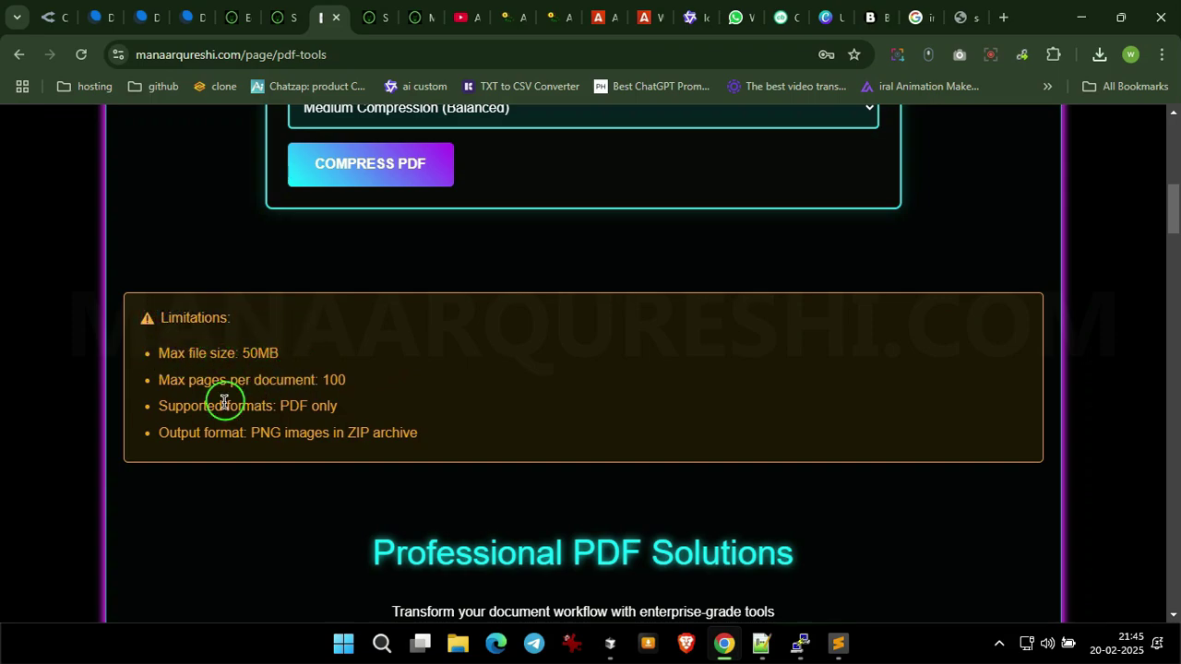
scroll(421, 422, down, 3)
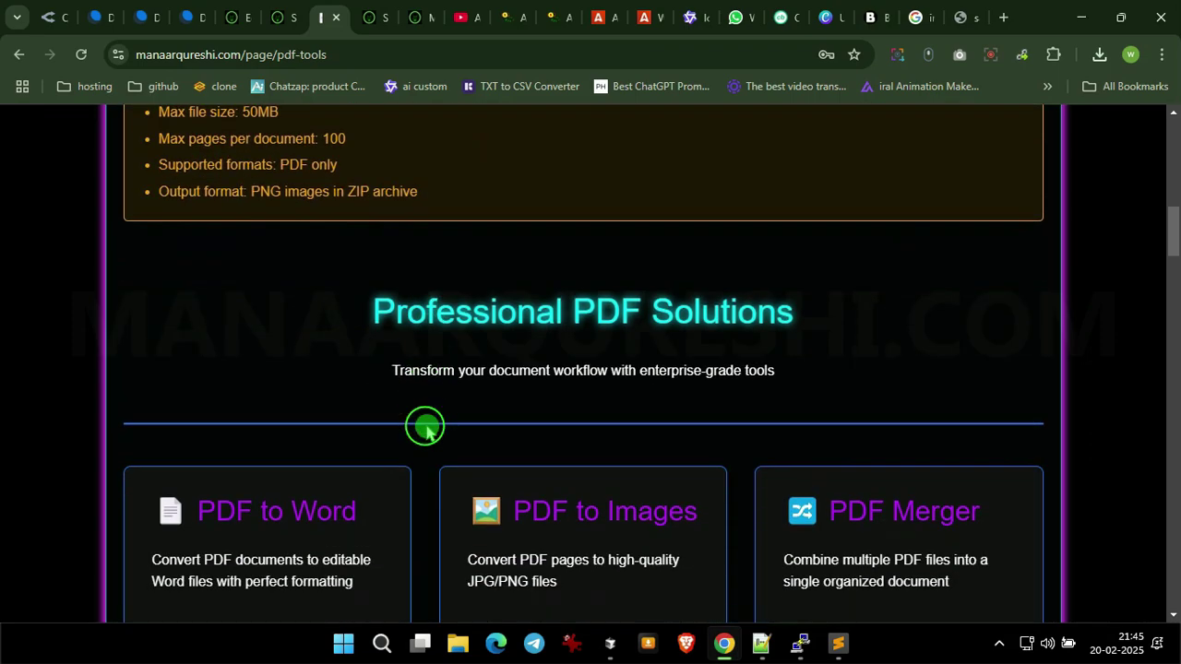
drag(341, 291, 846, 327)
scroll(807, 374, down, 9)
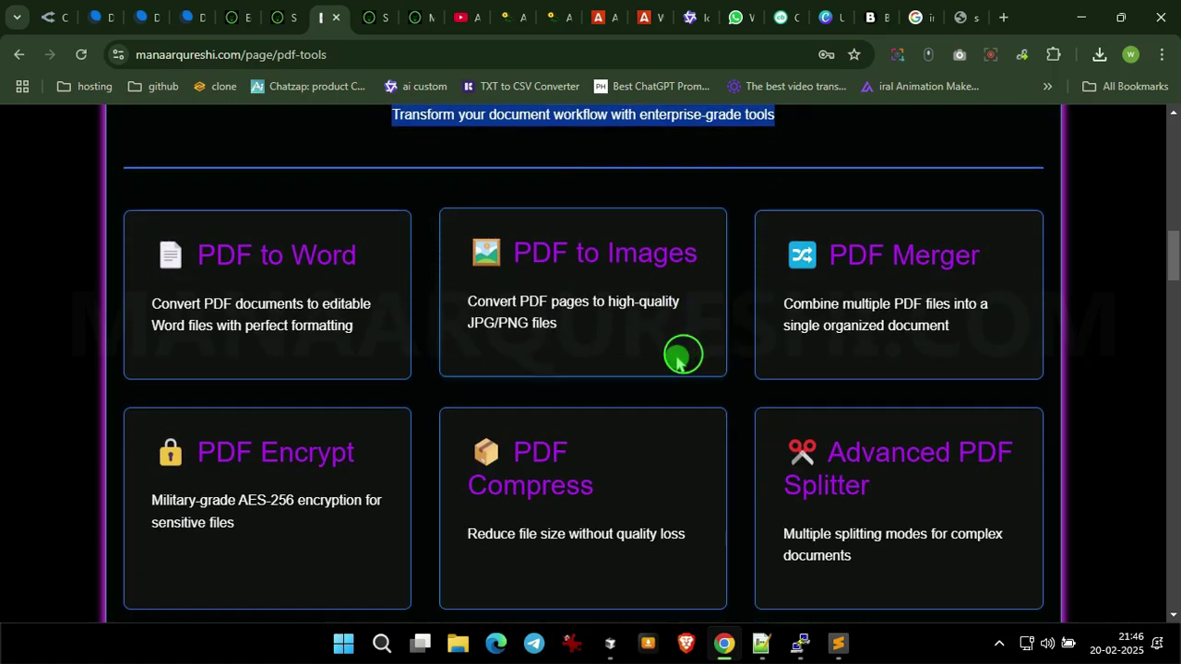
scroll(614, 379, down, 7)
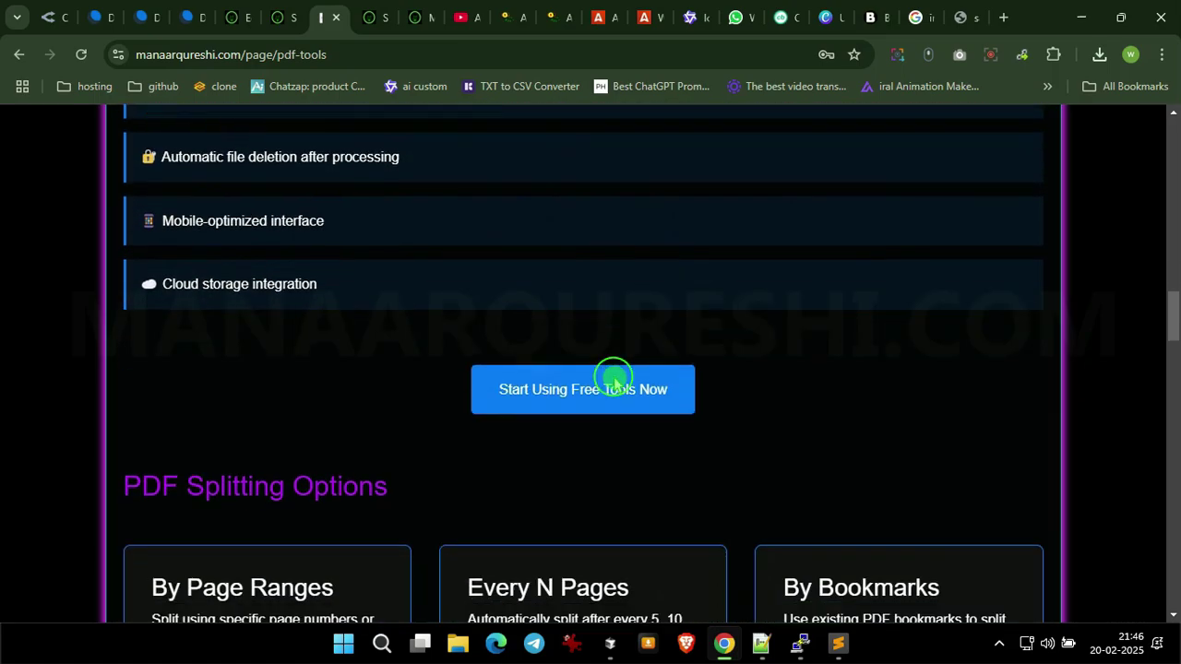
scroll(614, 378, down, 11)
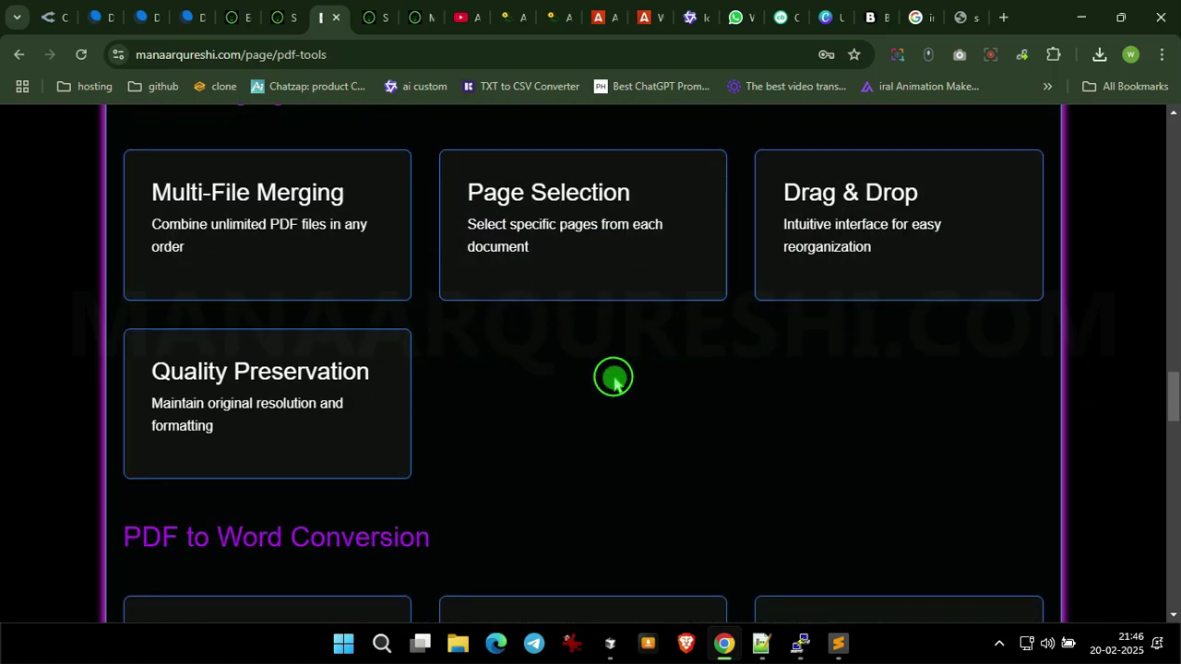
scroll(613, 378, down, 11)
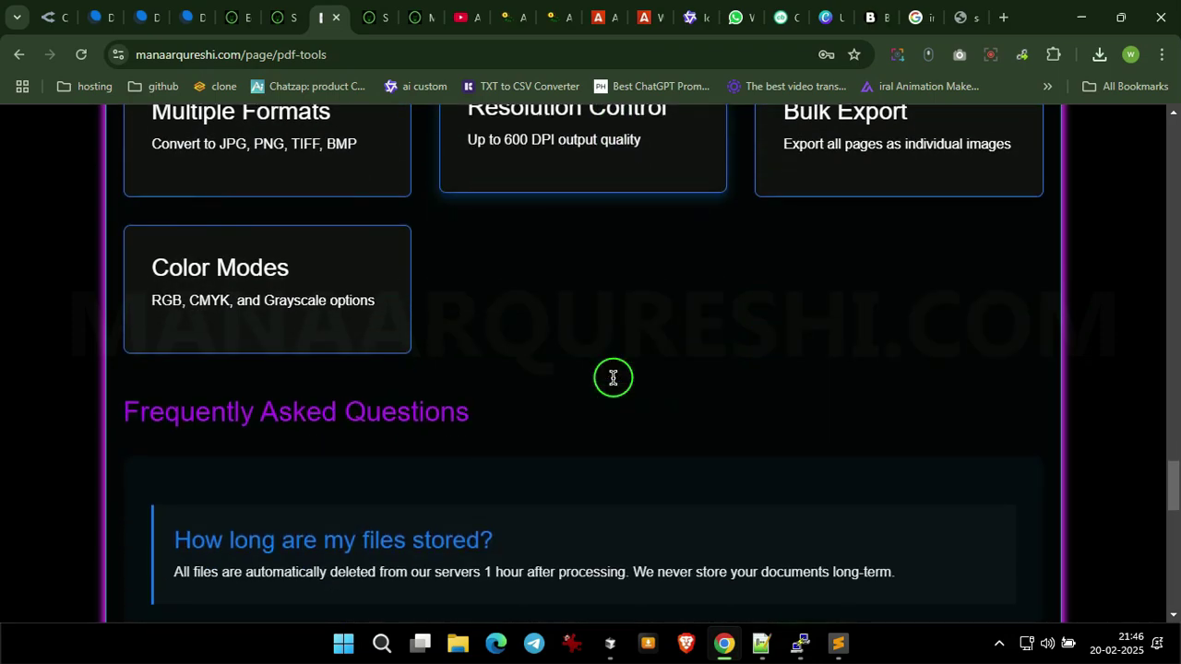
scroll(613, 378, down, 4)
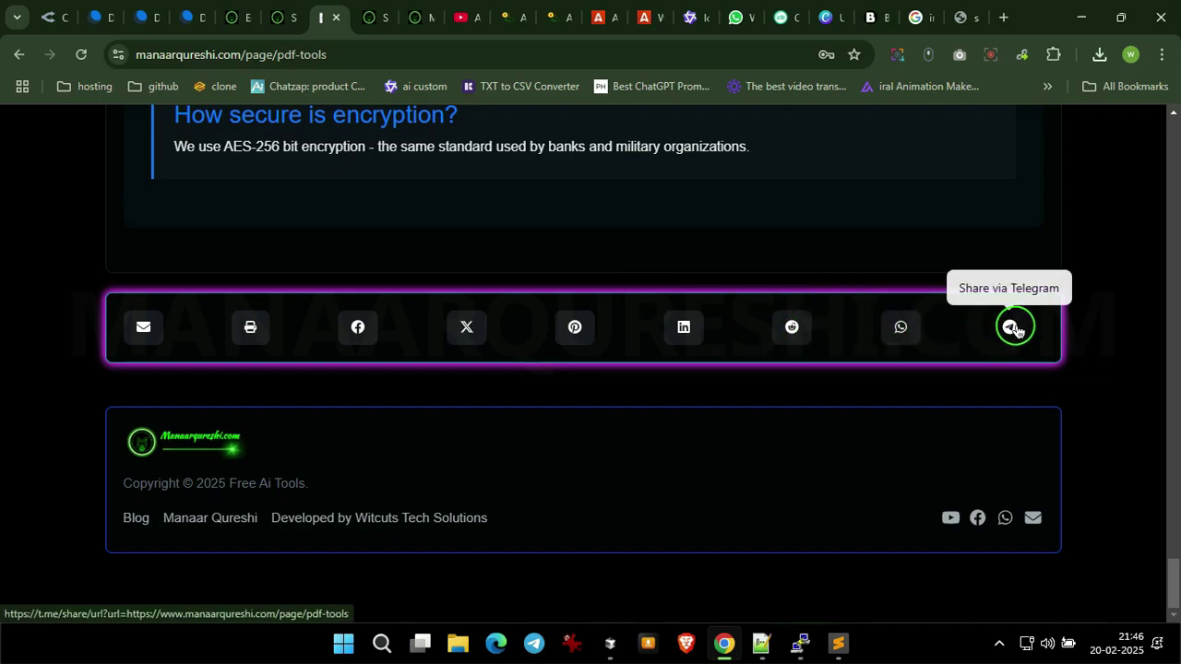
Step: Return to the website's home page and go to its All tools section
scroll(756, 319, up, 15)
scroll(764, 281, up, 15)
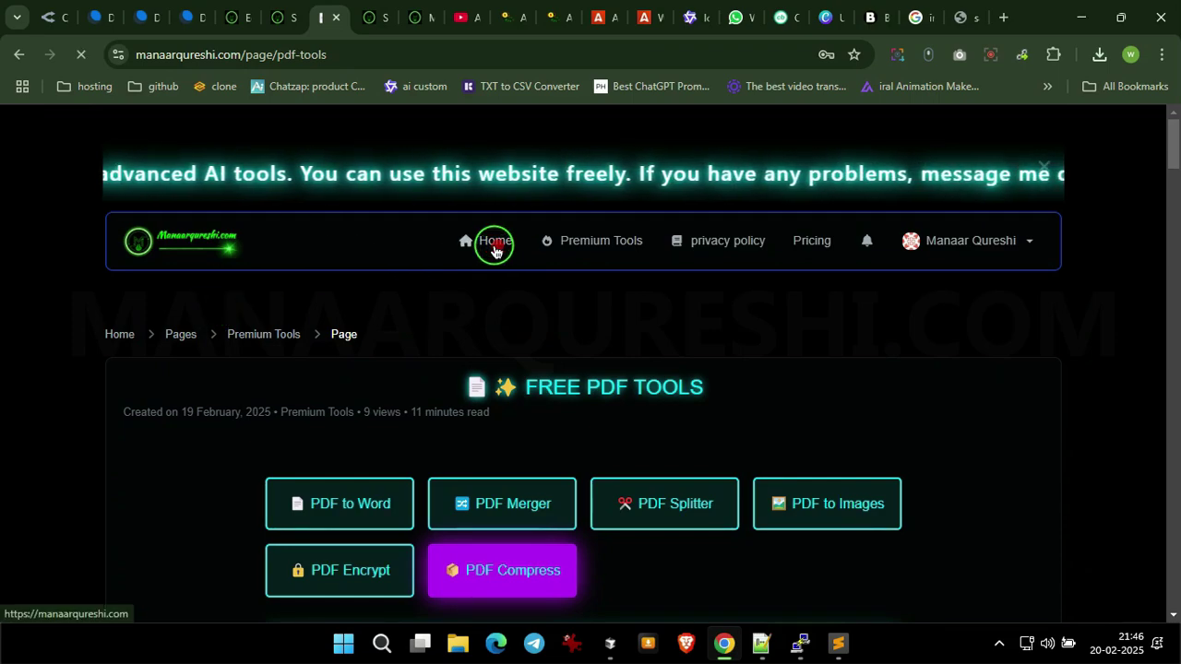
scroll(334, 328, down, 1)
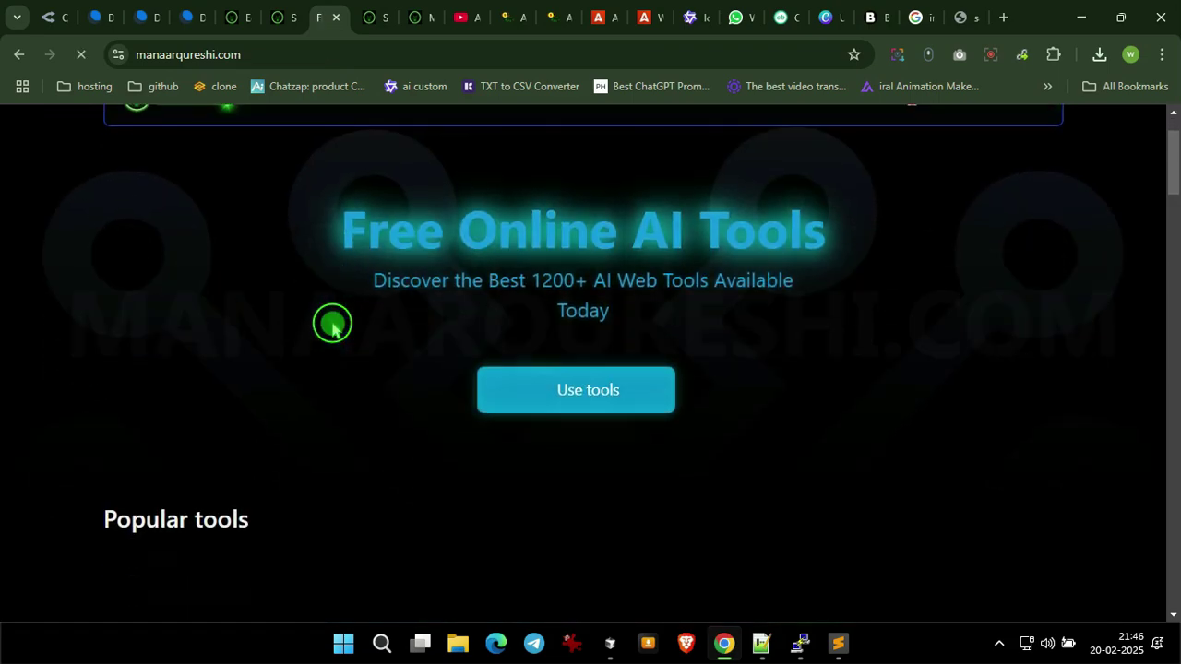
scroll(415, 286, up, 1)
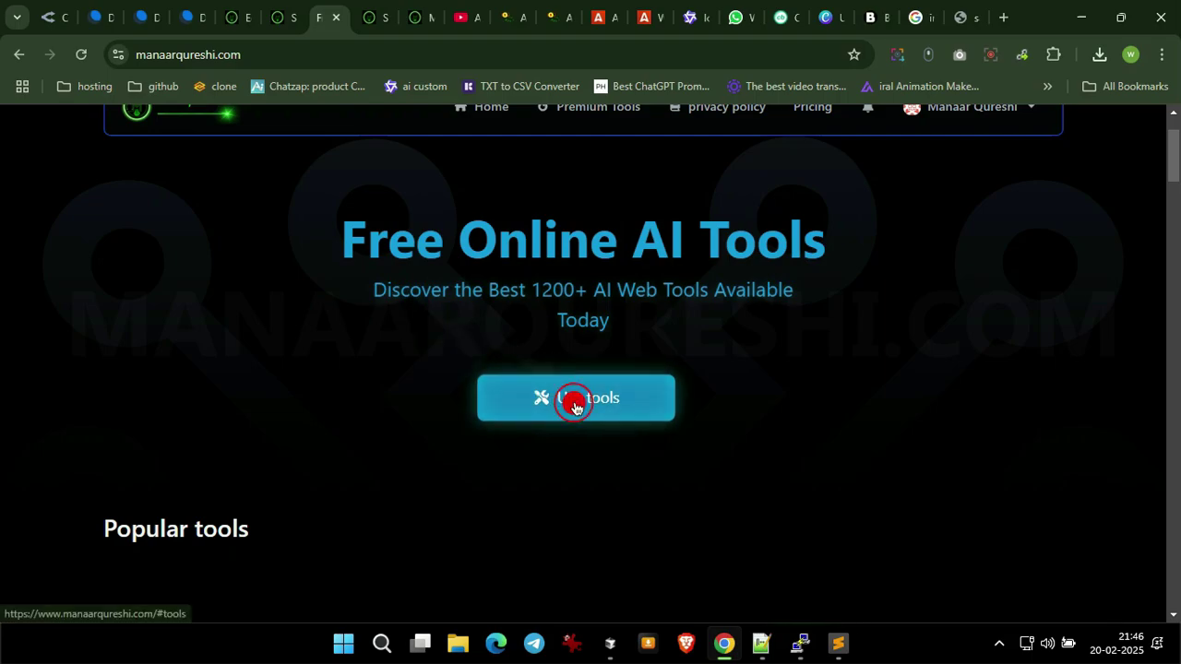
click(573, 406)
scroll(395, 345, up, 5)
scroll(396, 349, up, 4)
scroll(396, 348, down, 9)
scroll(399, 351, up, 3)
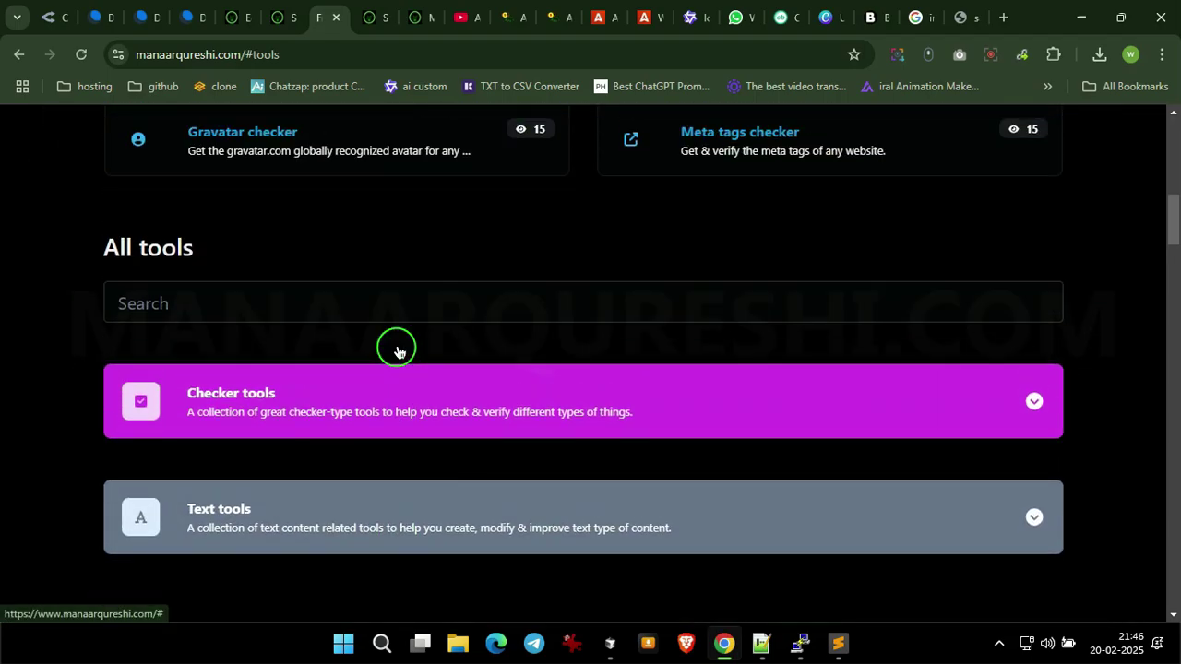
Step: Expand the Checker tools category and look through its lookup and checker tools
scroll(397, 351, down, 1)
click(415, 321)
scroll(416, 318, down, 2)
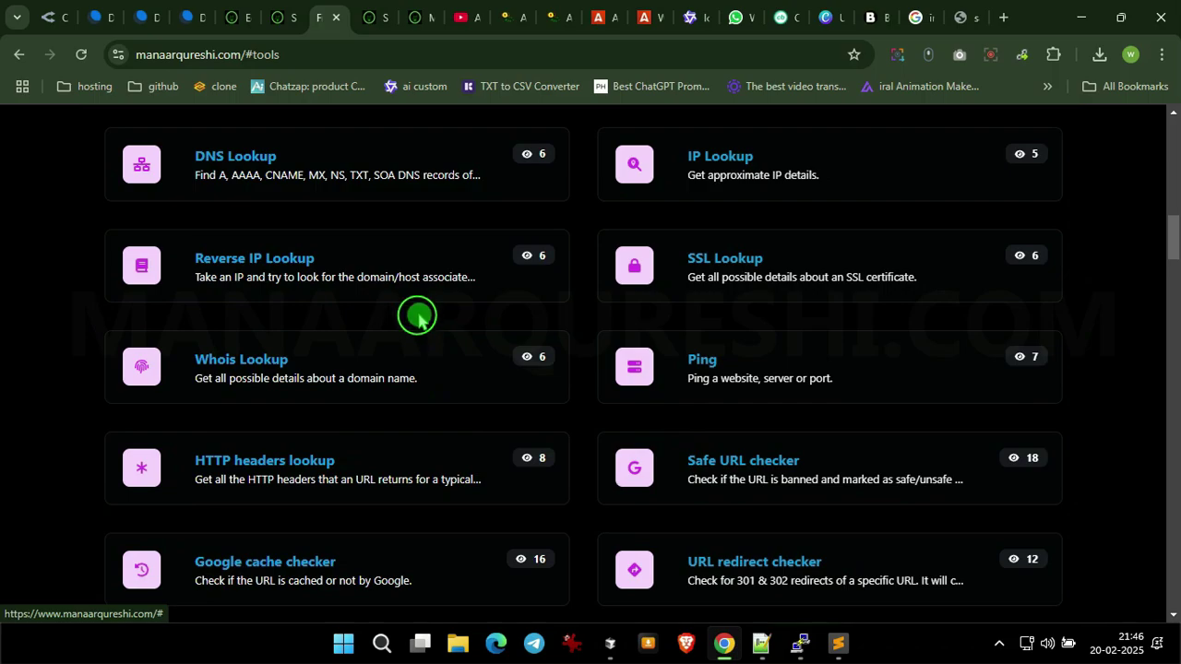
scroll(589, 274, down, 4)
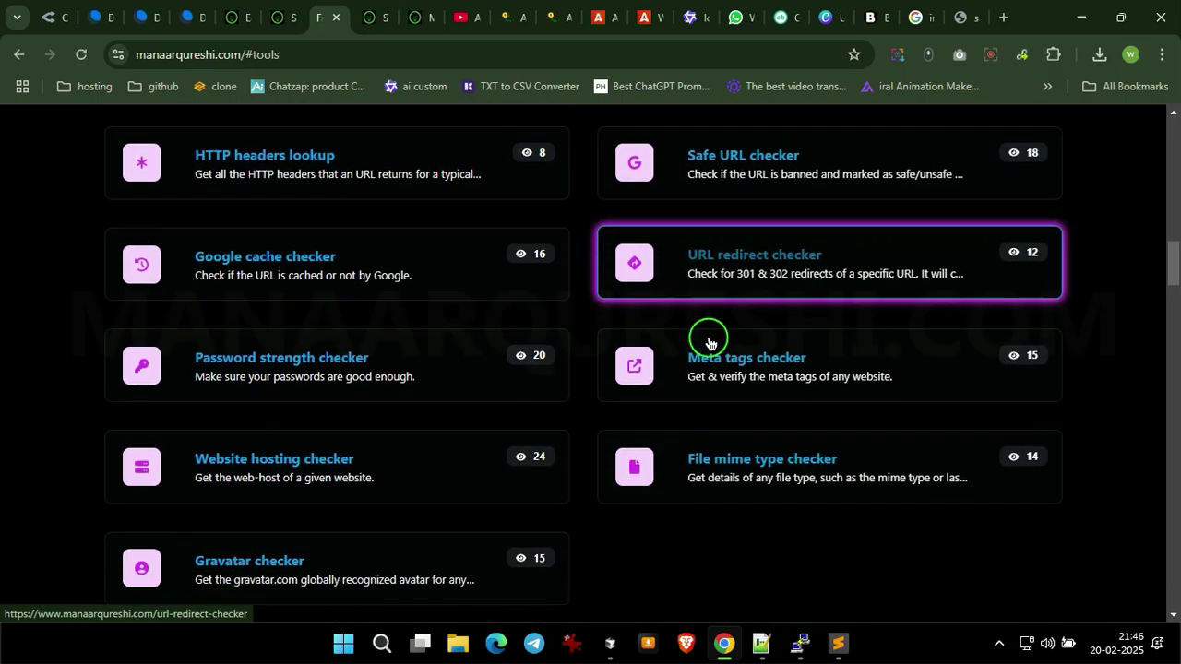
scroll(592, 357, down, 1)
scroll(596, 306, down, 2)
scroll(599, 310, up, 2)
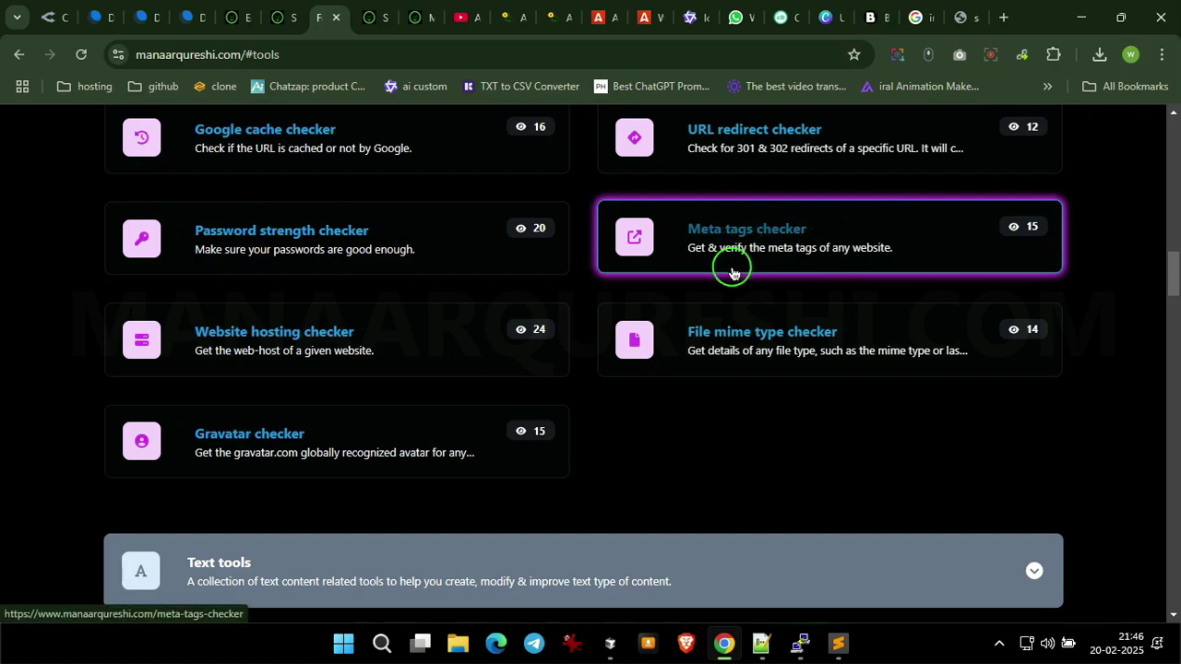
Step: Expand the Text tools category and look through its text extraction, conversion and generation tools
scroll(645, 317, down, 4)
click(445, 320)
scroll(451, 317, down, 4)
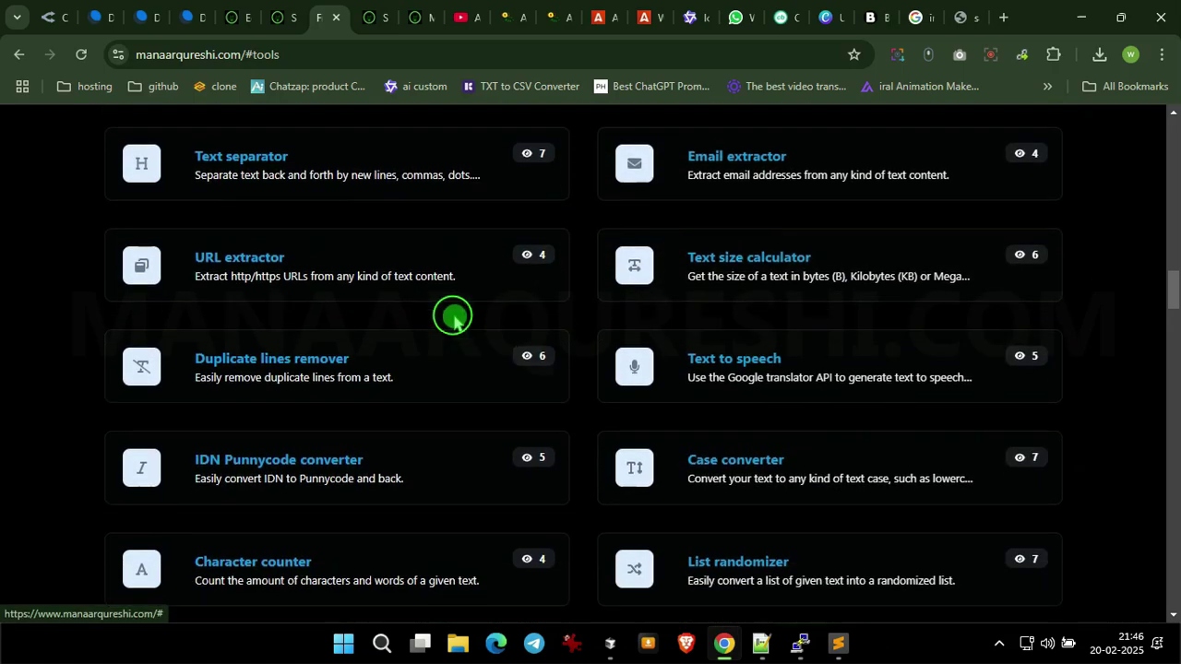
scroll(394, 392, down, 1)
scroll(410, 390, down, 4)
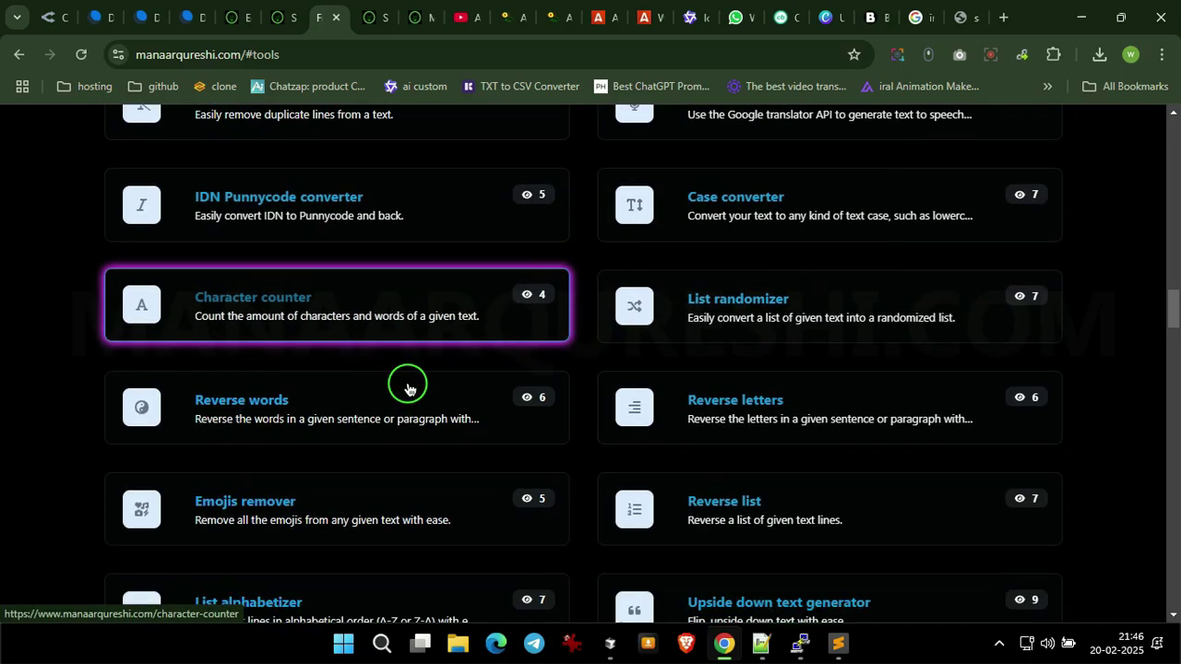
scroll(410, 390, down, 4)
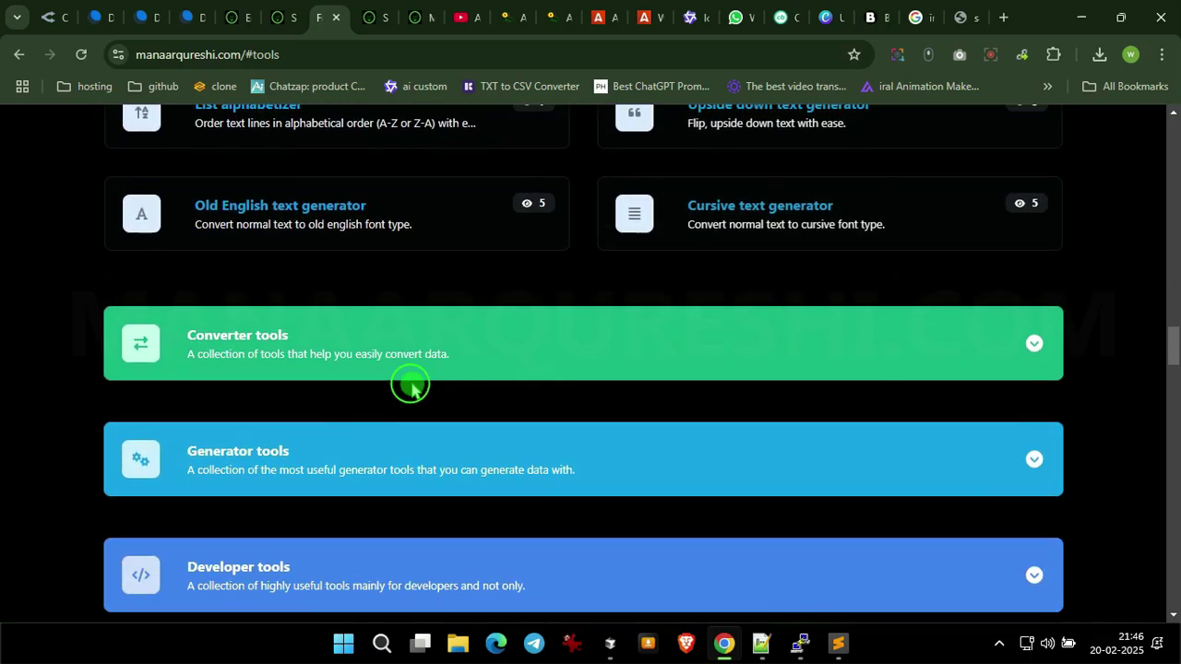
Step: Expand the Converter tools category and look through its encoding and data converters
click(462, 332)
scroll(456, 332, down, 4)
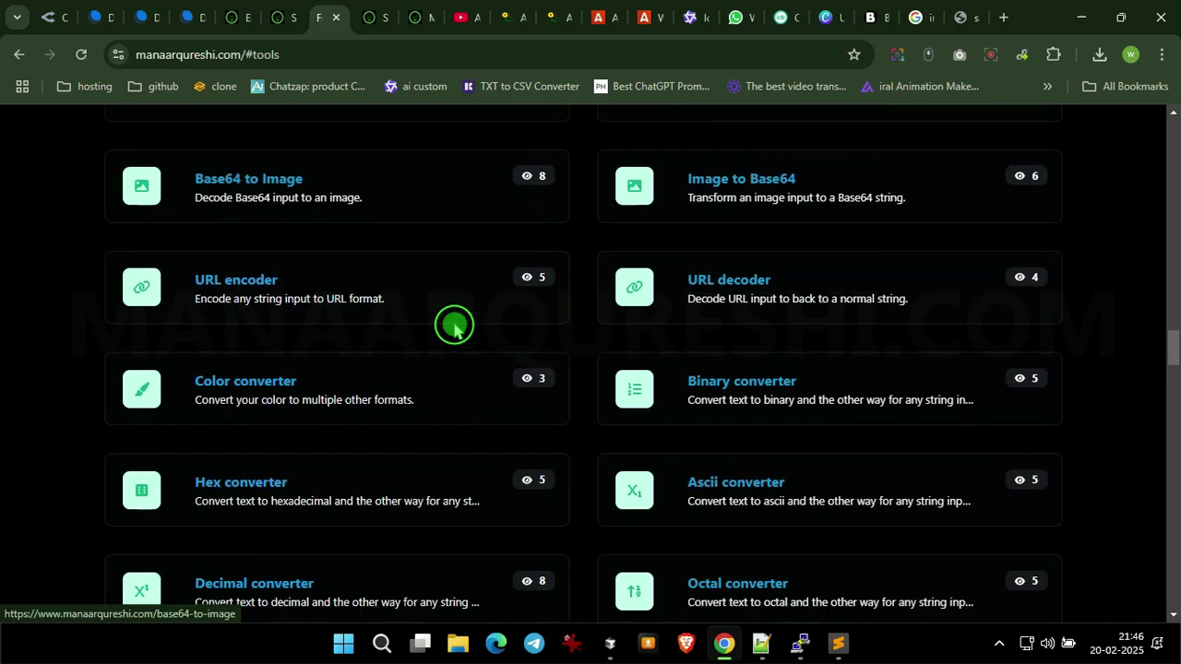
scroll(435, 361, down, 8)
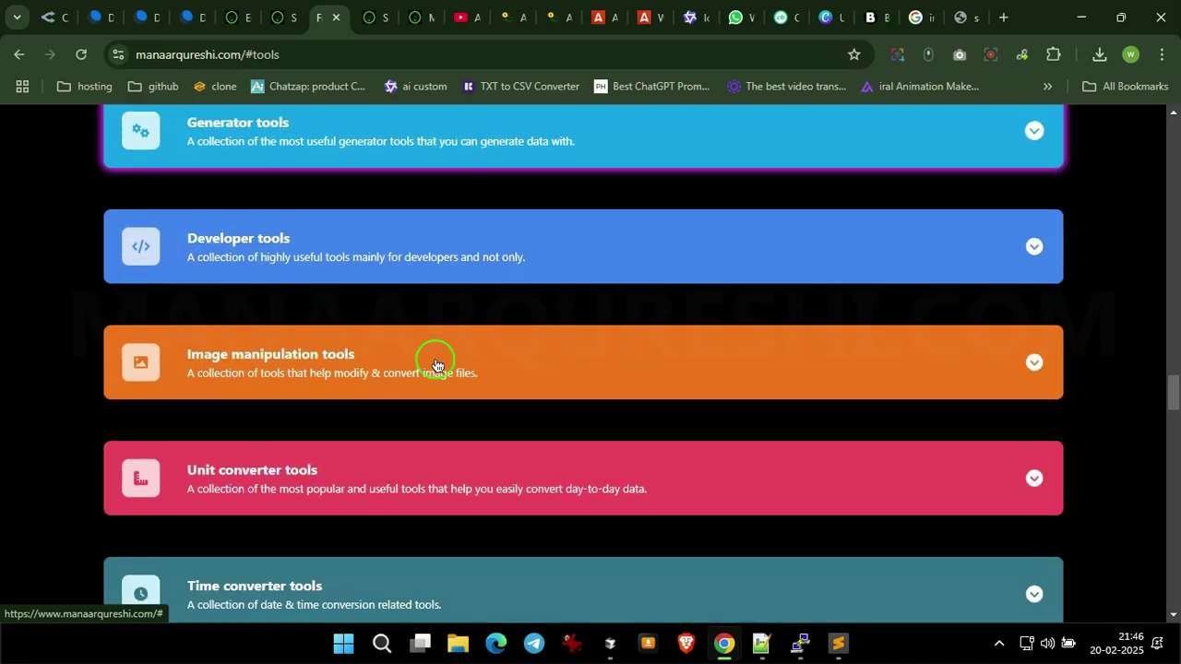
Step: Expand the Generator tools category and look through its link, password and hash generators
click(443, 134)
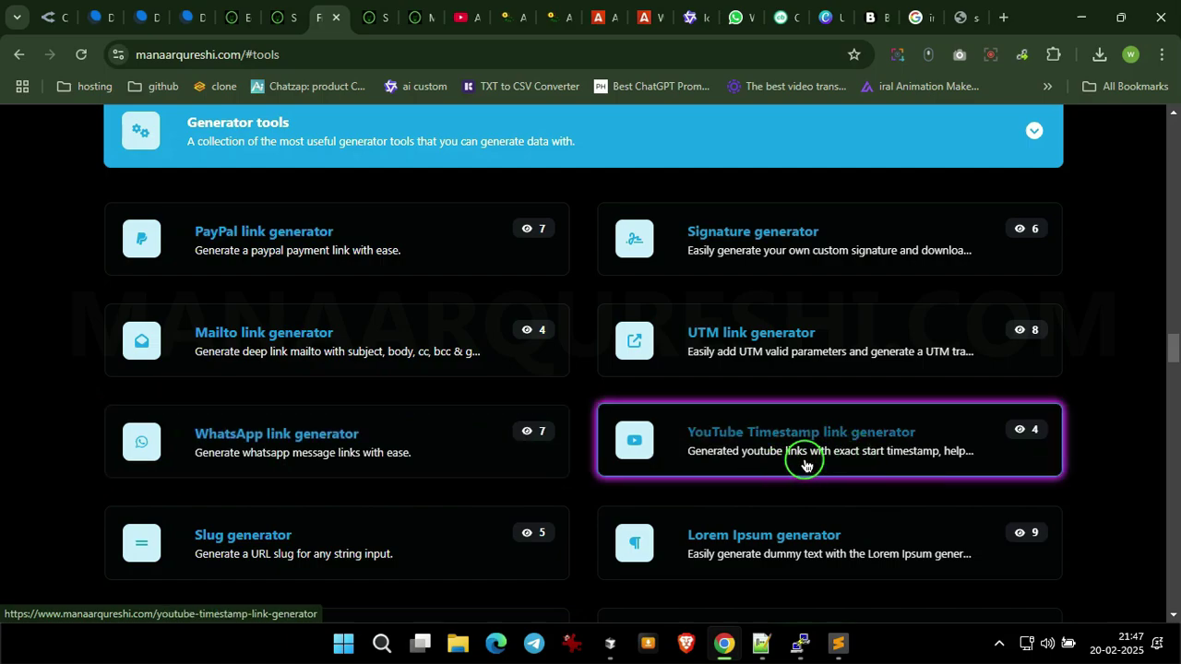
scroll(748, 456, down, 4)
scroll(430, 388, down, 1)
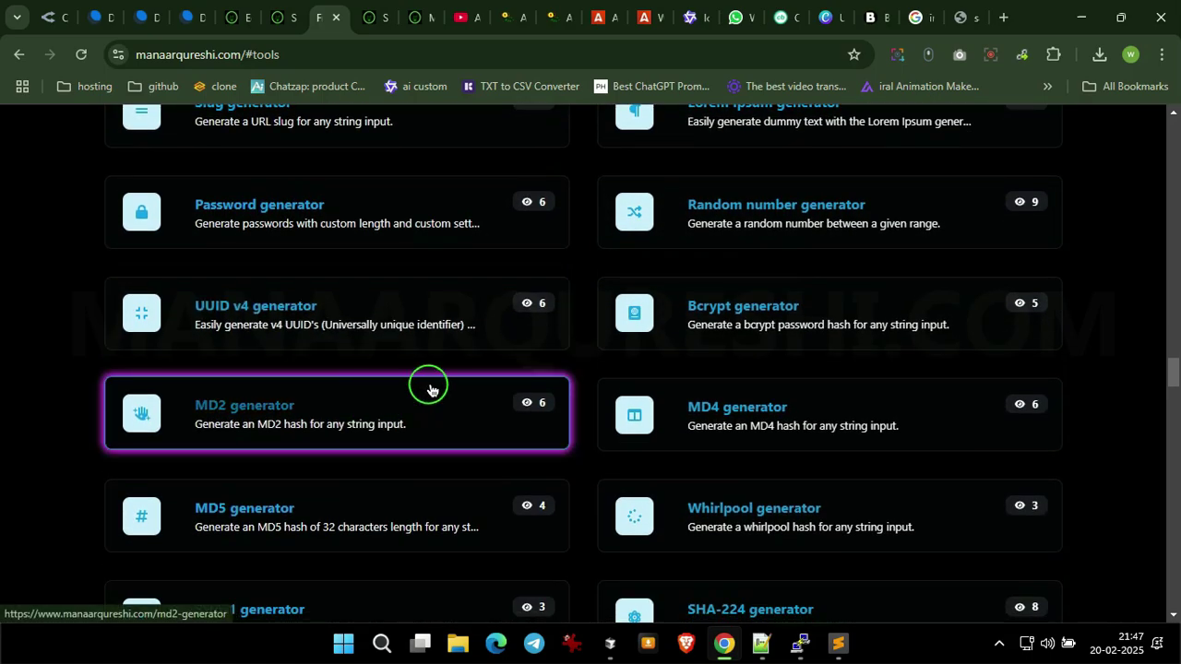
scroll(566, 286, down, 9)
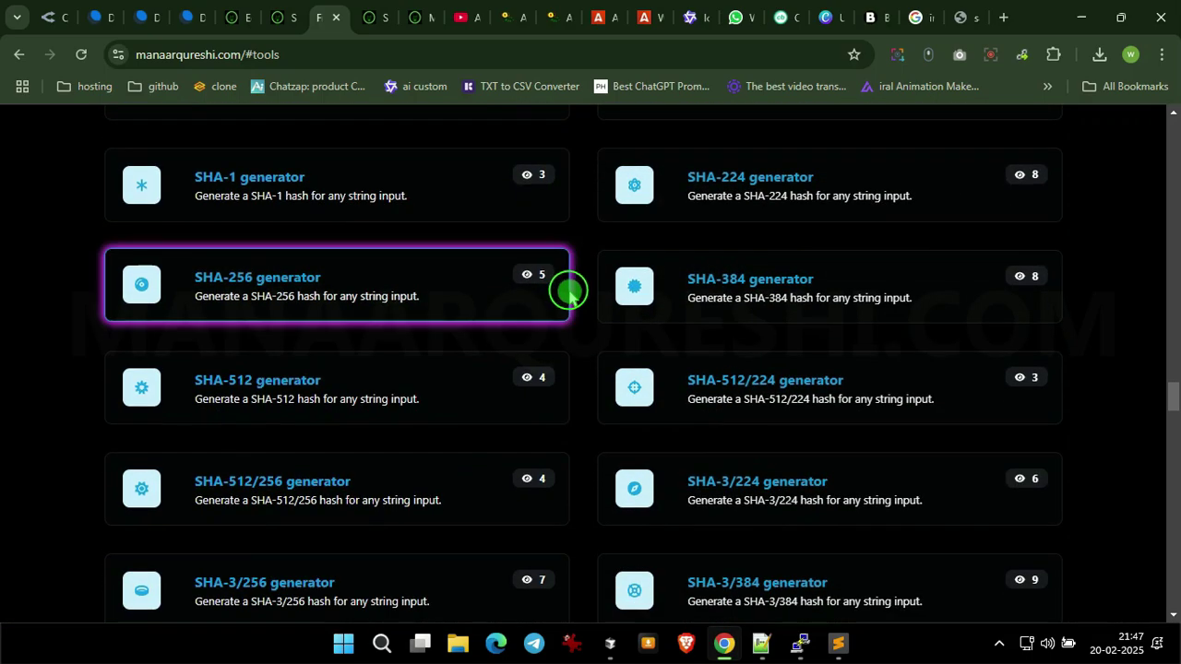
Step: Expand the Image manipulation tools category and view its PNG and JPG format converters
scroll(561, 289, down, 3)
click(450, 334)
scroll(448, 321, down, 2)
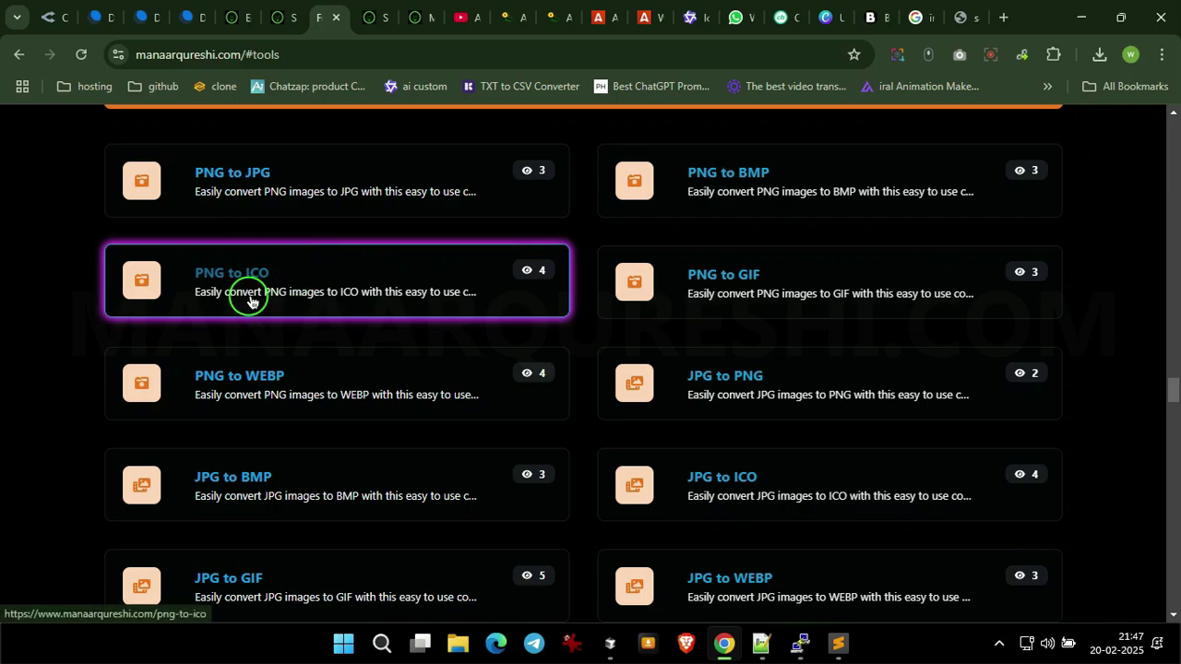
Step: Look through the remaining image format converters for PNG, JPG, BMP, ICO, GIF, WEBP and HEIC files
scroll(322, 290, down, 1)
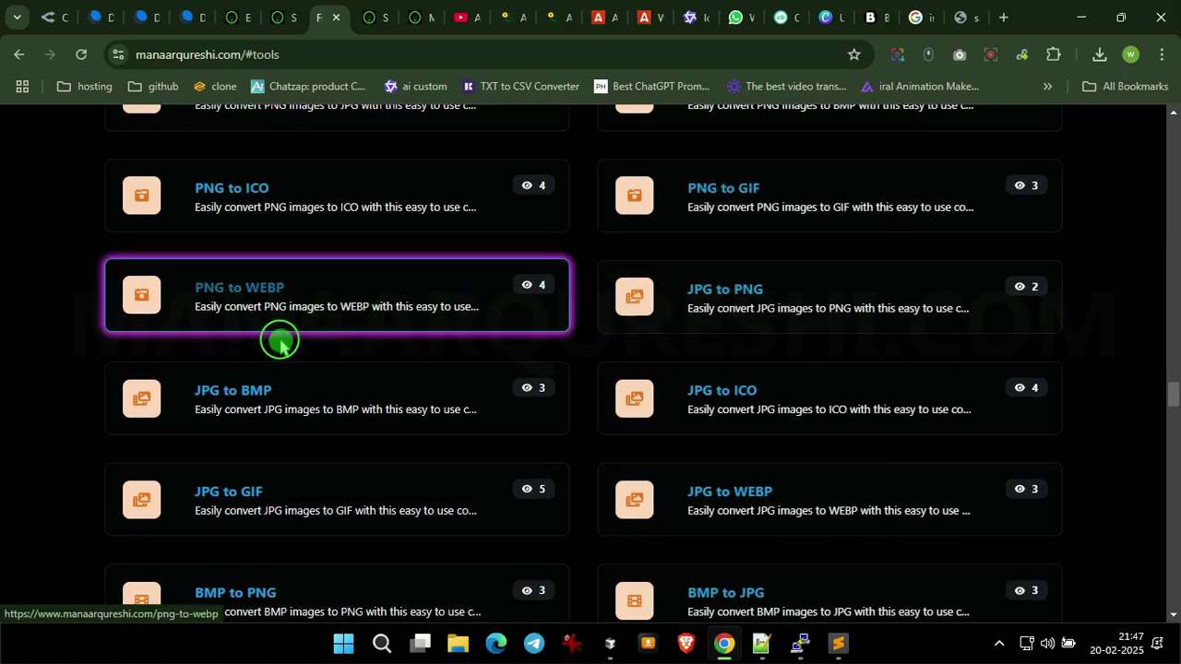
scroll(410, 412, down, 4)
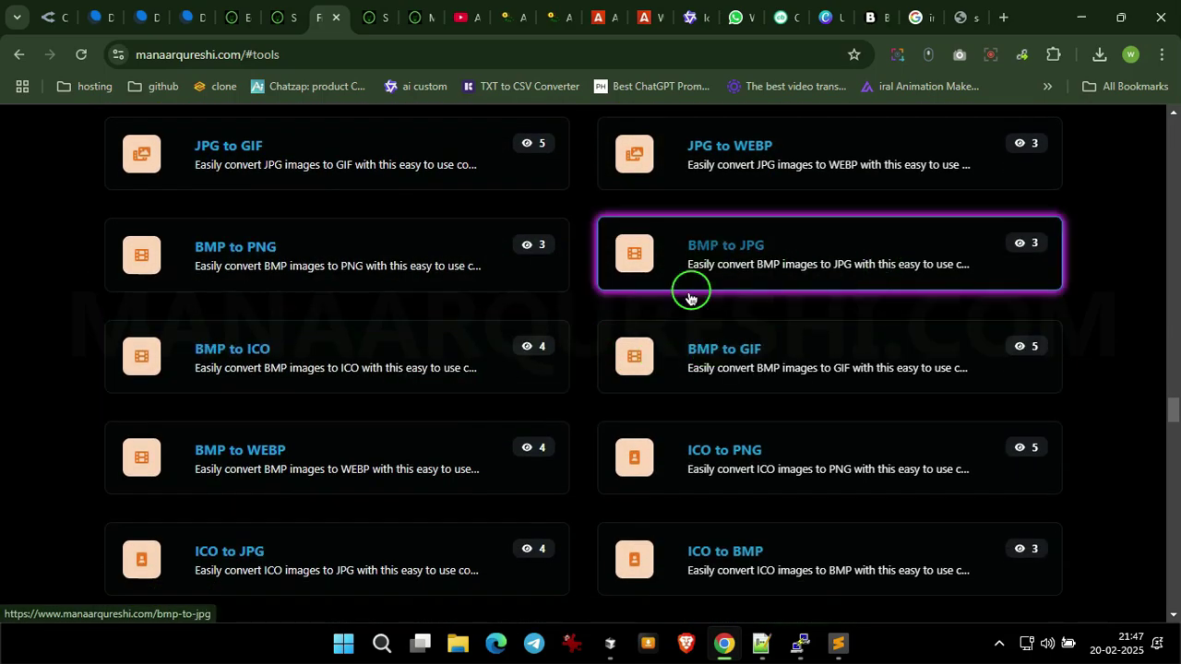
scroll(632, 413, down, 1)
scroll(319, 417, down, 1)
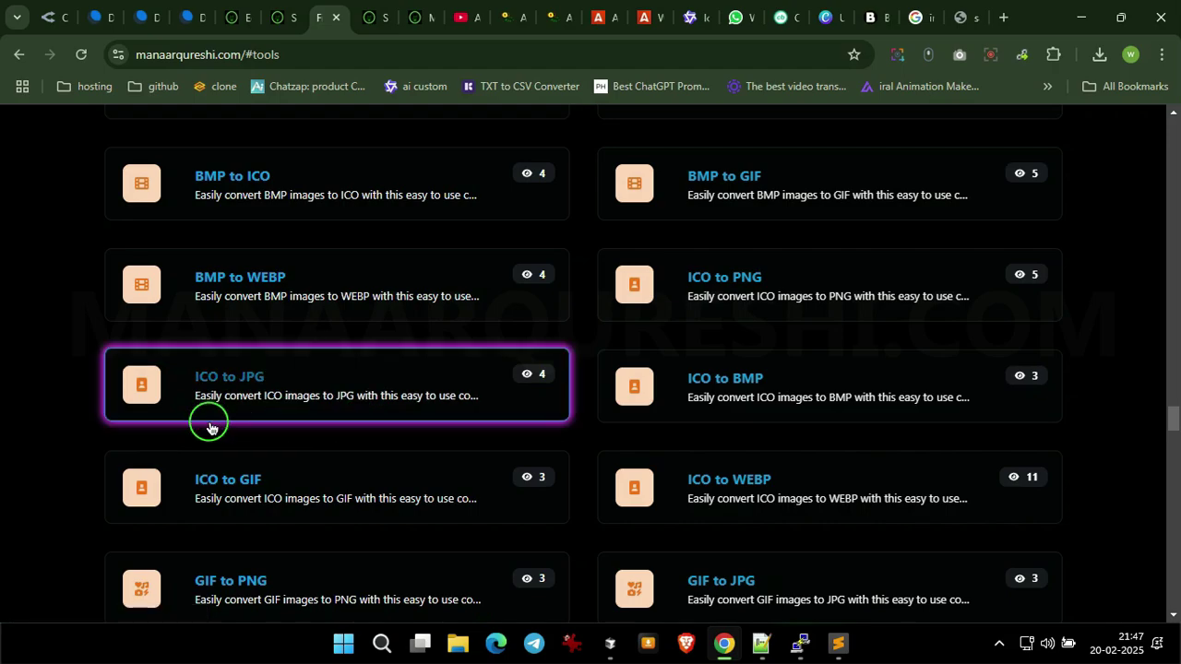
scroll(222, 443, down, 2)
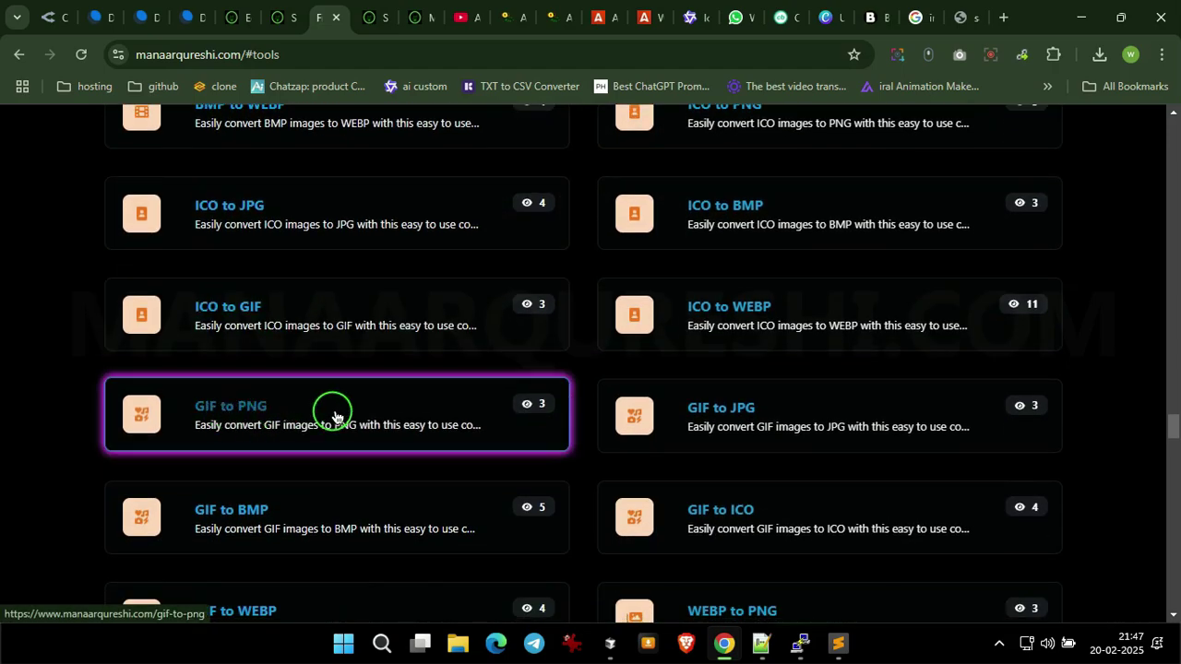
scroll(540, 426, down, 2)
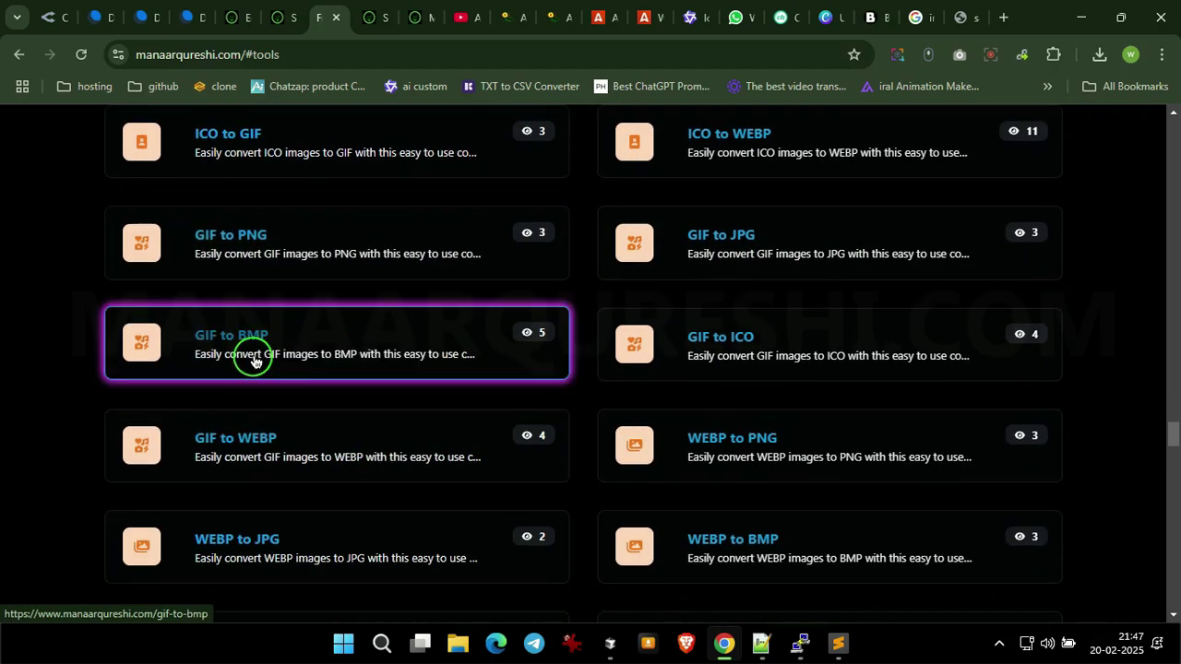
scroll(269, 386, down, 3)
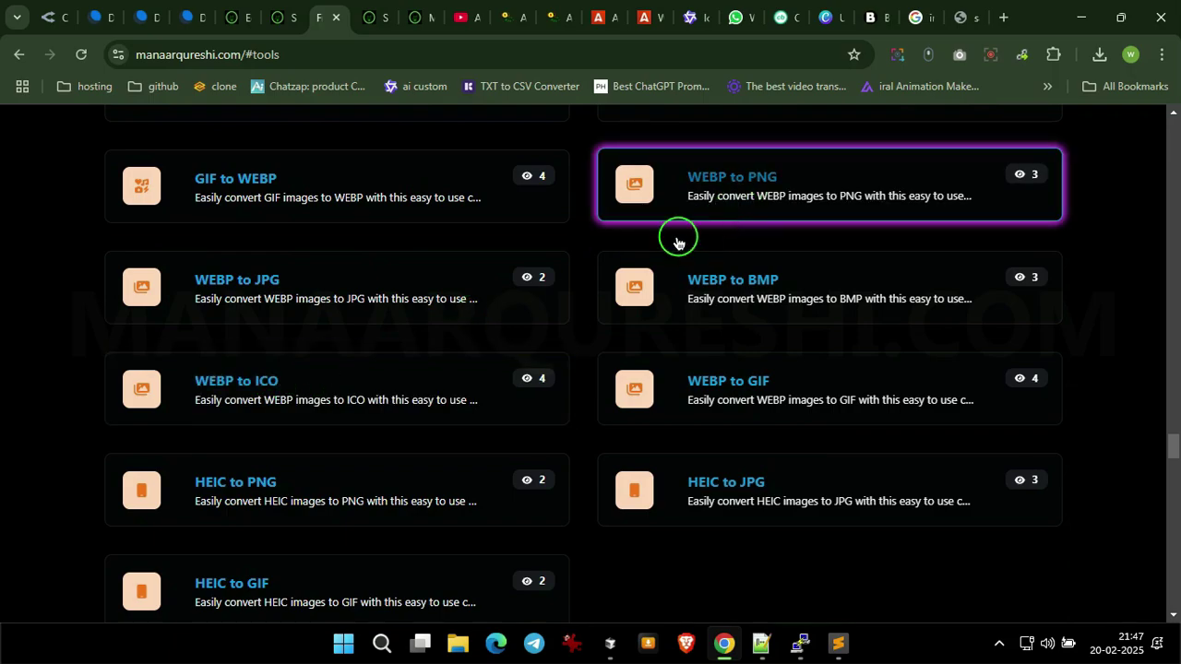
scroll(655, 253, down, 2)
scroll(651, 261, down, 4)
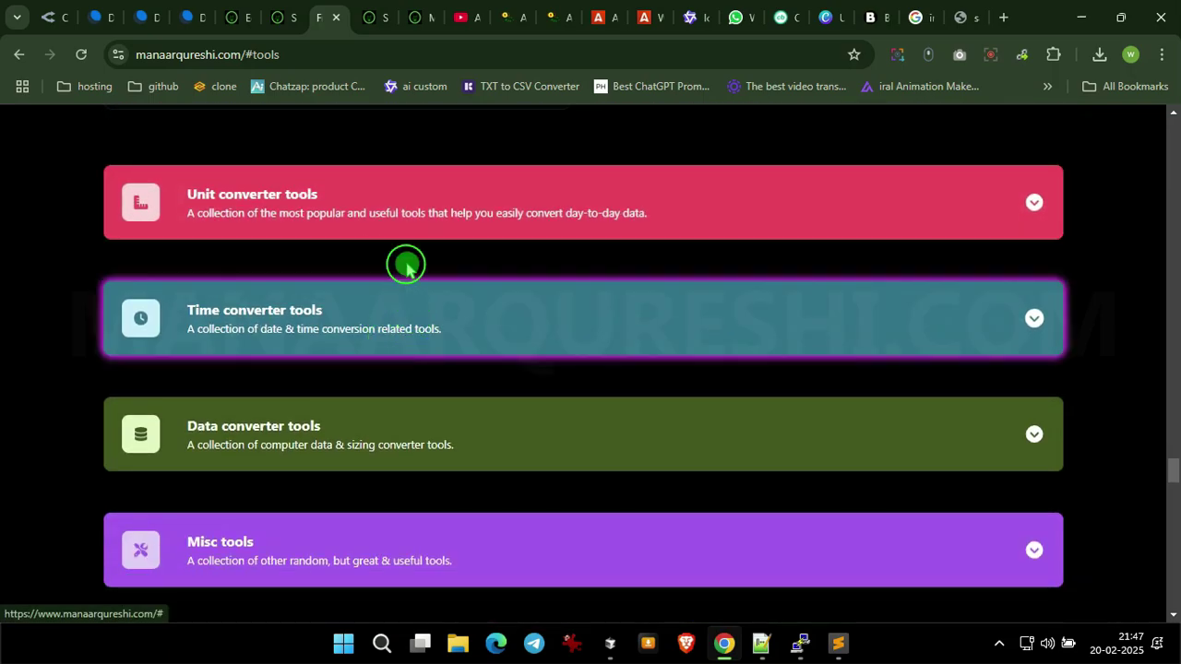
Step: Return to the tool categories and open the Text to speech tool from the Text tools category
click(426, 212)
click(19, 54)
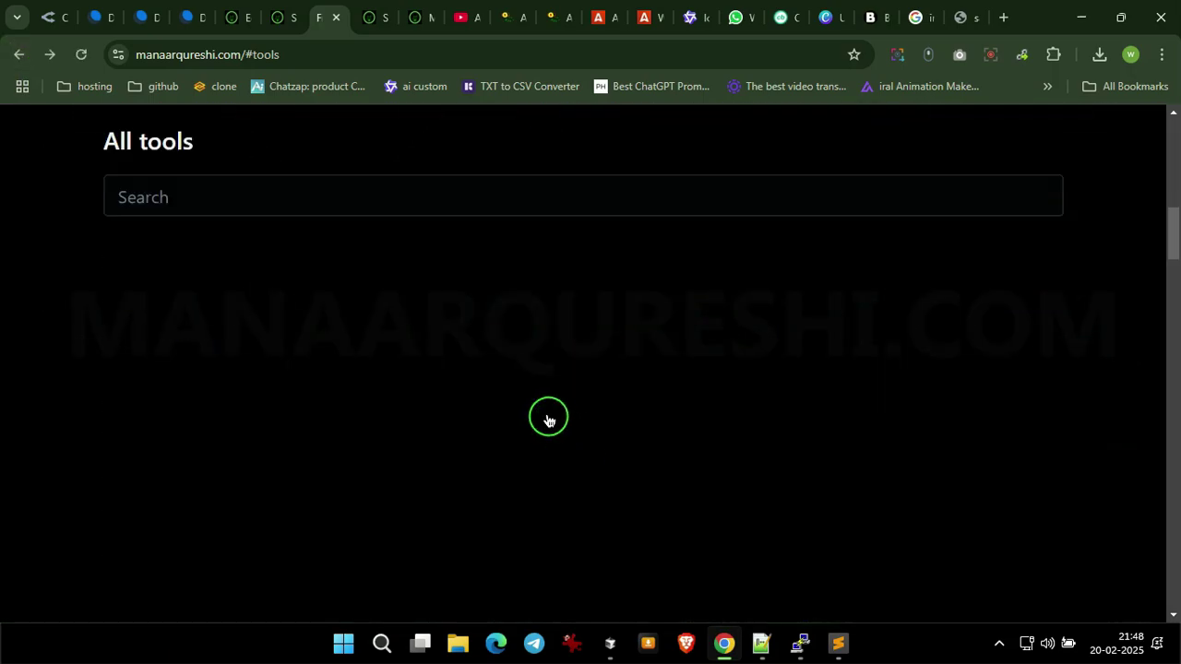
scroll(499, 388, up, 5)
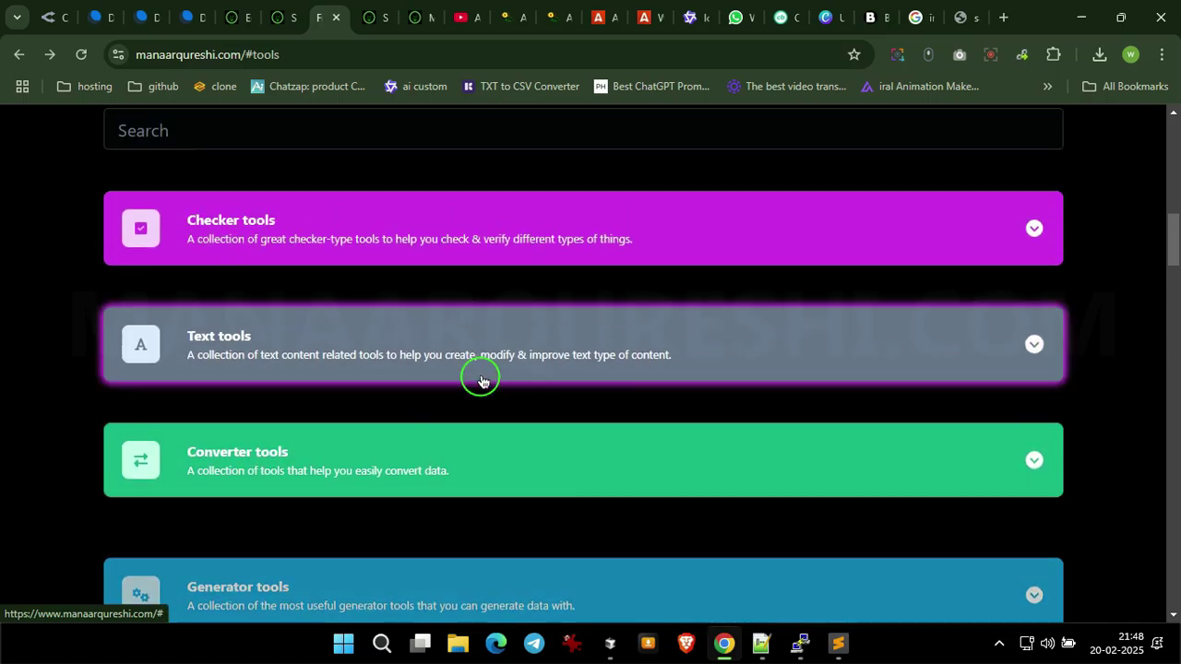
click(482, 375)
scroll(498, 374, down, 5)
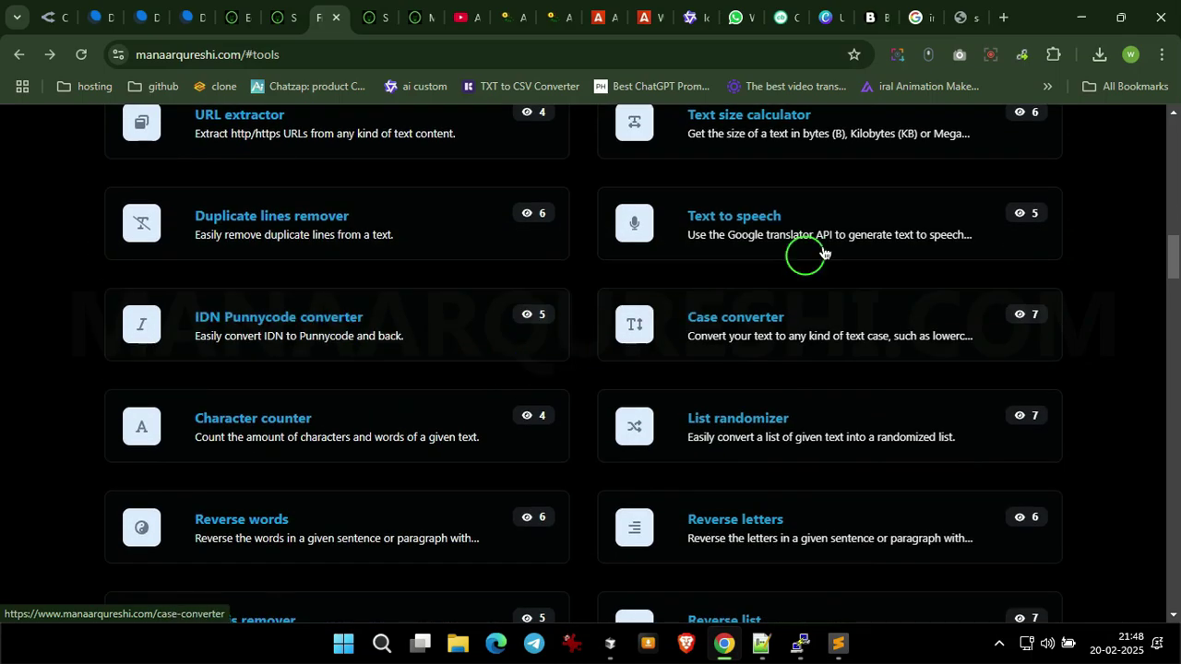
click(809, 237)
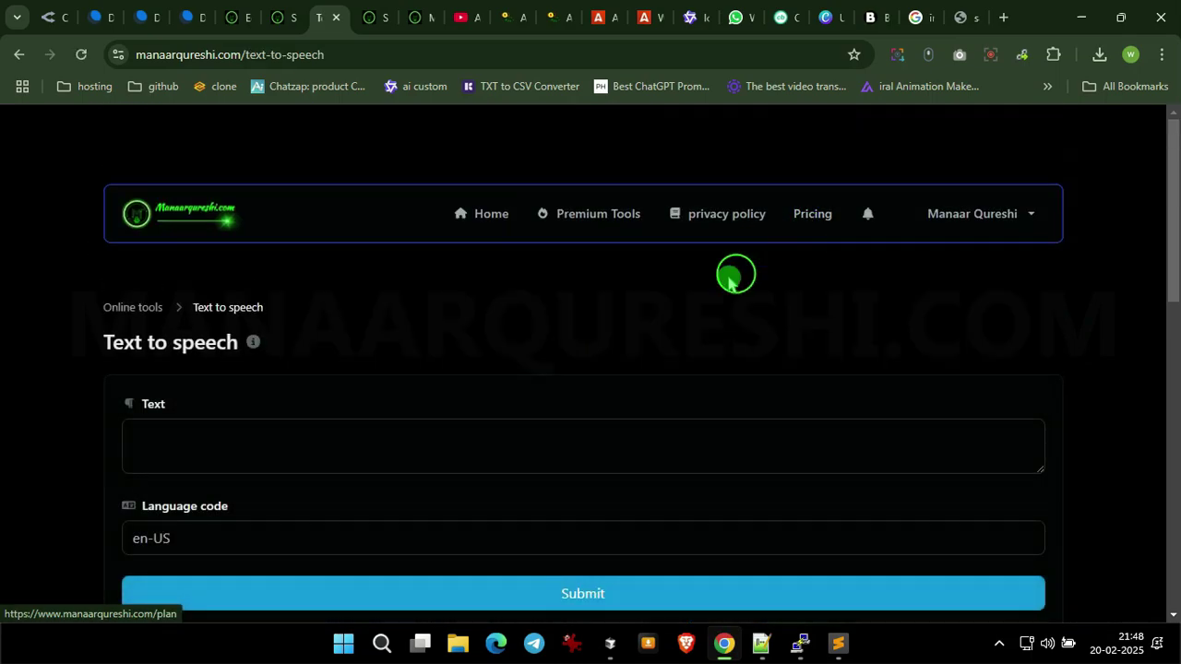
Step: Examine the text and language code fields of the Text to speech form and go back to the tools page
scroll(376, 358, down, 1)
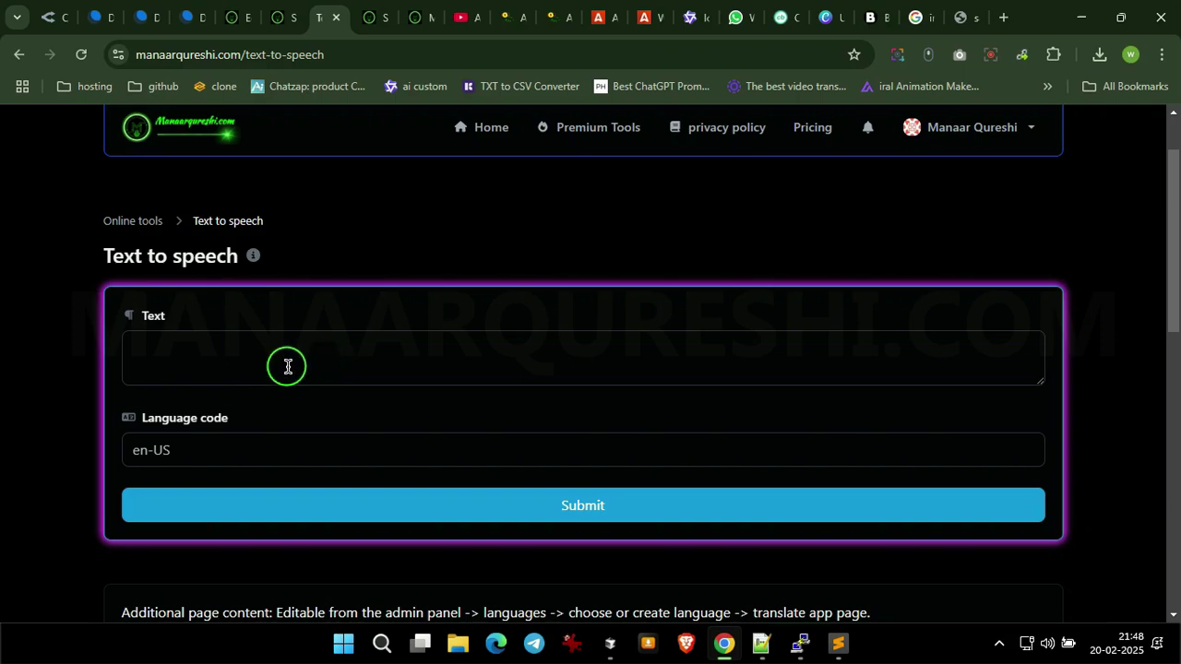
drag(196, 451, 2, 461)
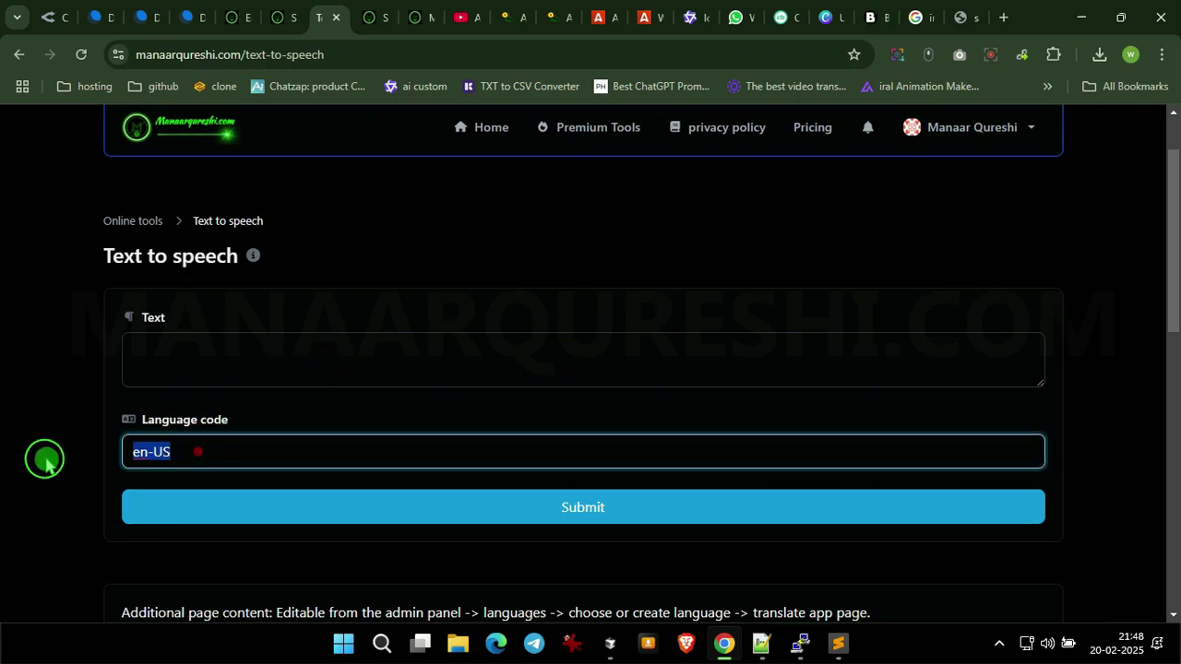
click(20, 54)
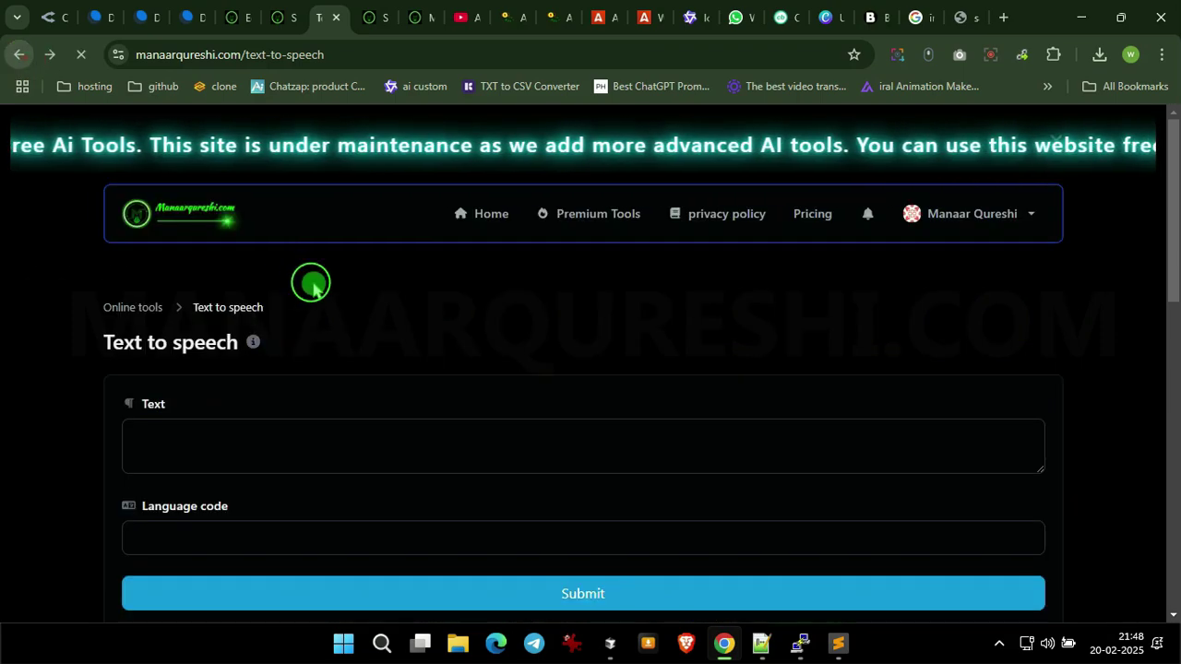
Step: Expand the Misc tools category and look over its image optimizer, YouTube thumbnail downloader and QR code reader
scroll(317, 284, down, 5)
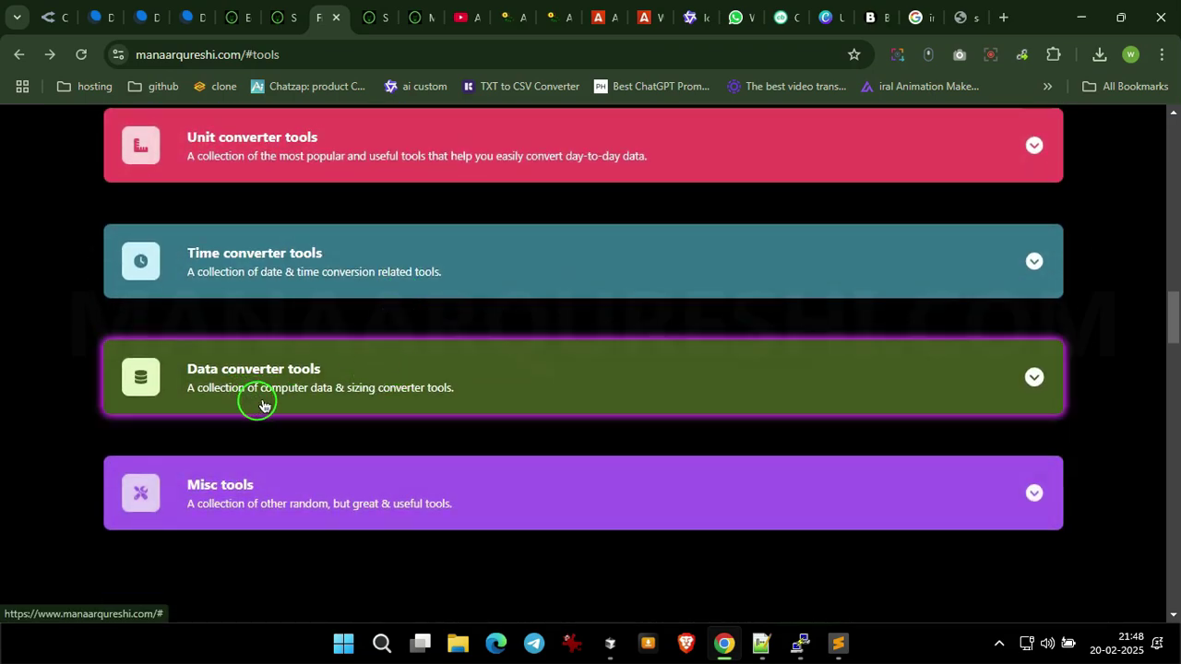
scroll(311, 396, down, 2)
click(333, 337)
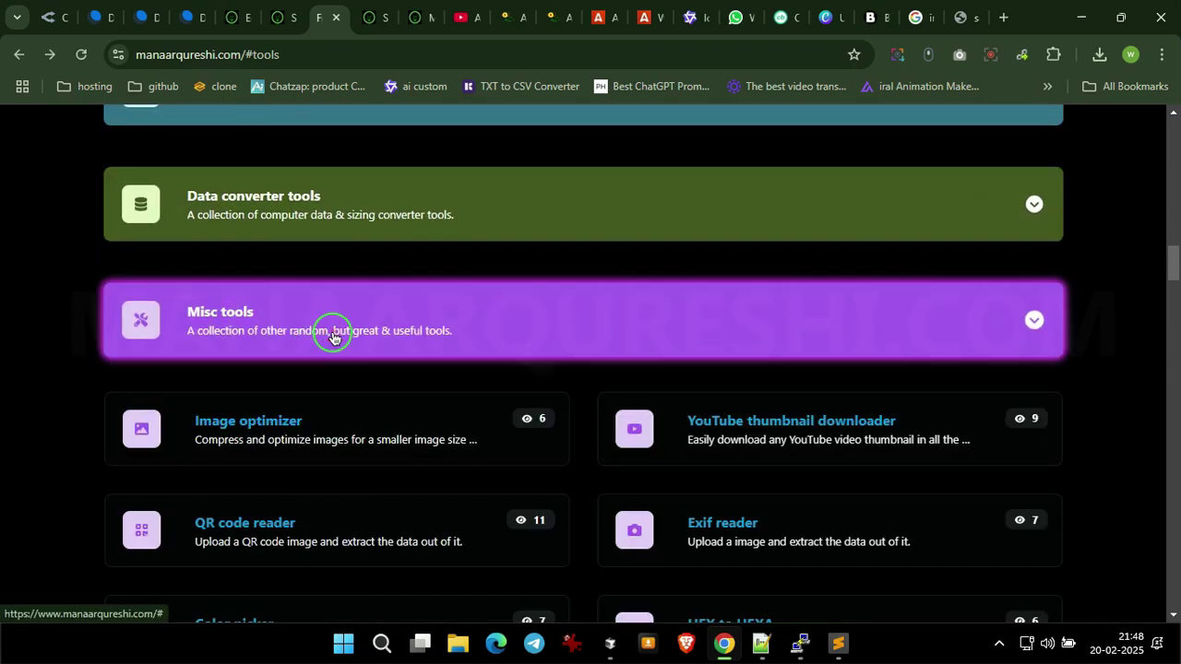
scroll(263, 440, down, 1)
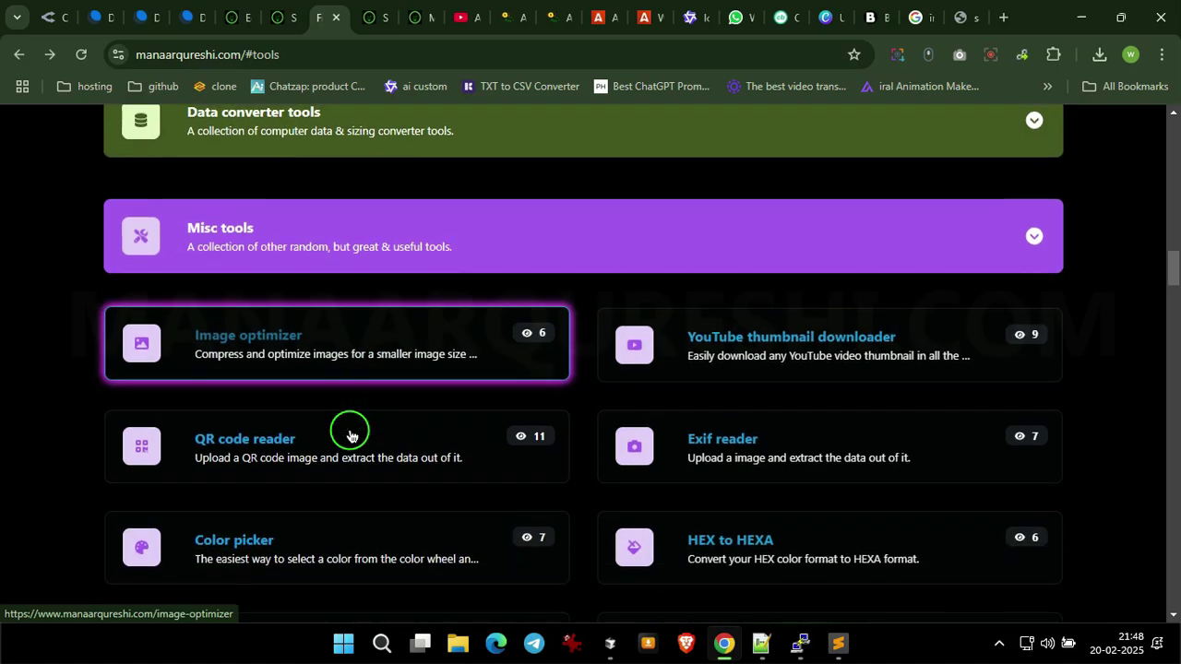
scroll(277, 345, down, 2)
scroll(317, 342, up, 1)
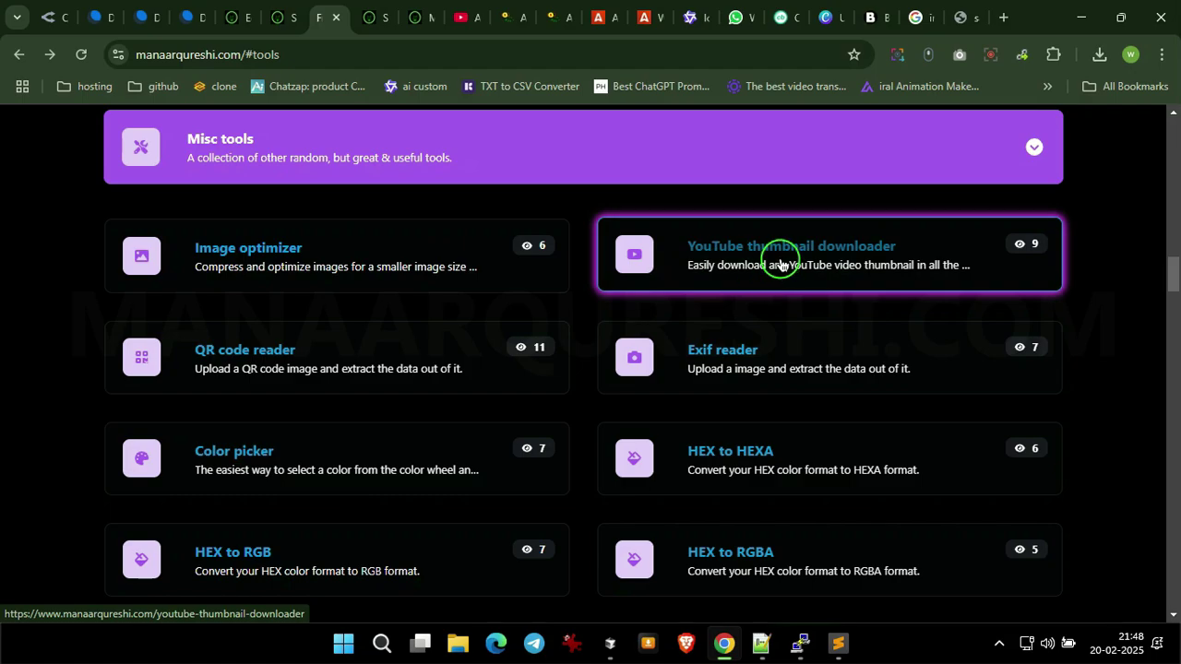
Step: Look through the HEX, HEXA, RGB and RGBA color converters in Misc tools and return to the category list
scroll(667, 285, down, 2)
scroll(375, 380, down, 2)
scroll(374, 383, down, 4)
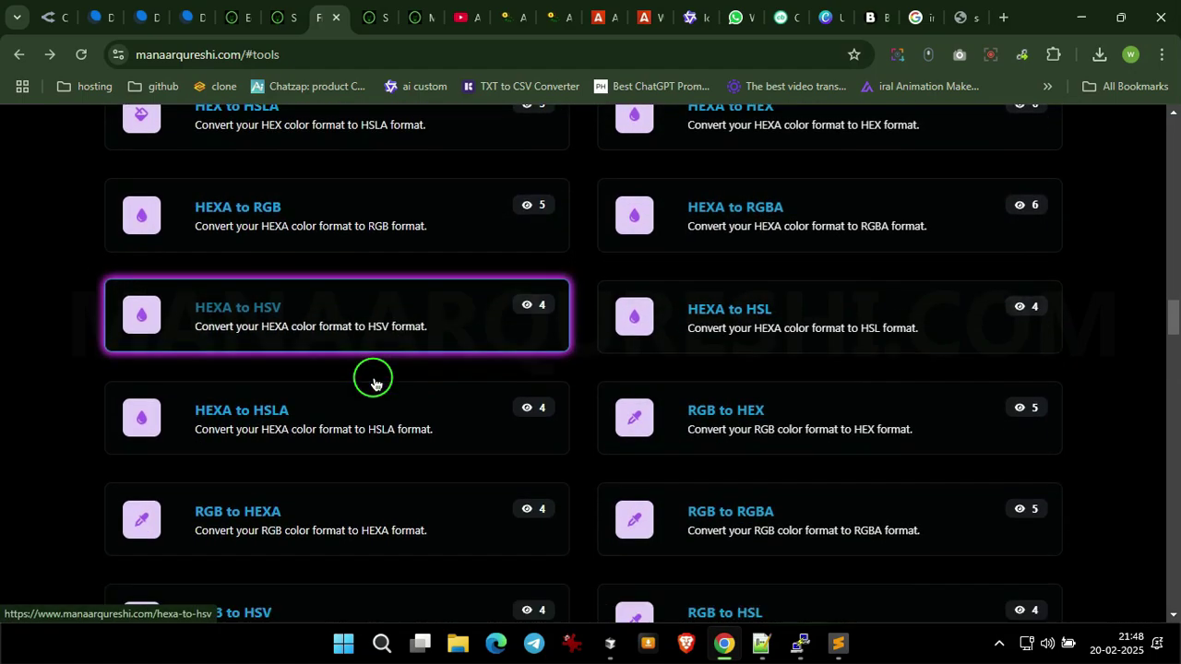
scroll(374, 383, down, 4)
scroll(376, 384, up, 9)
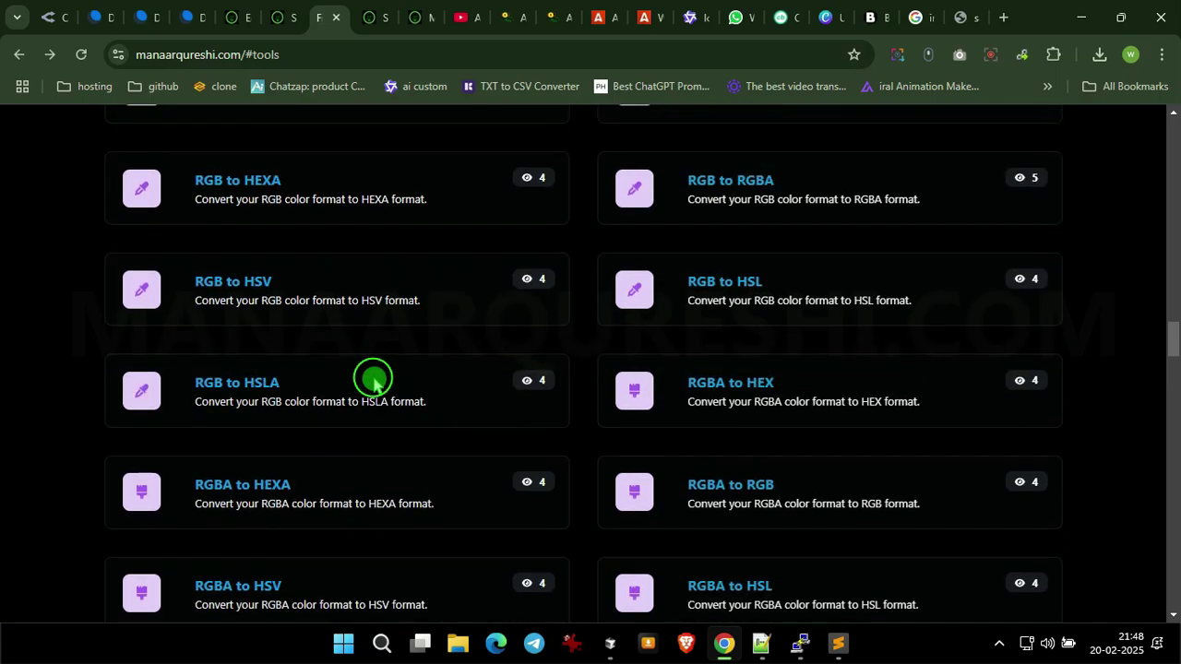
scroll(377, 383, up, 6)
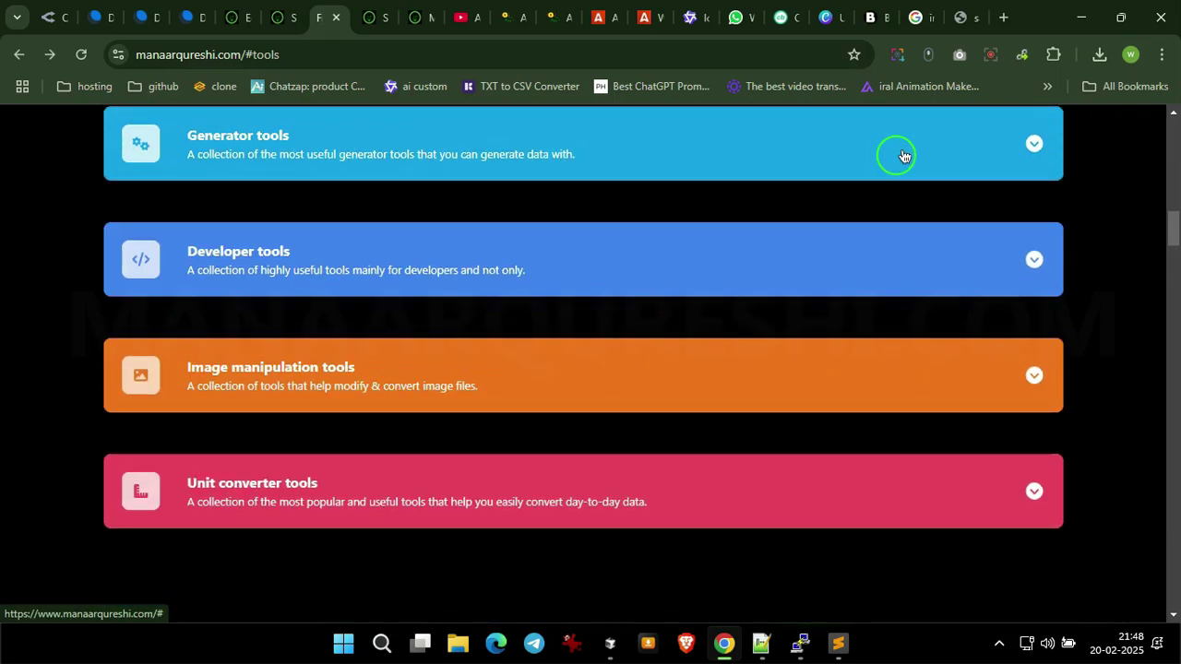